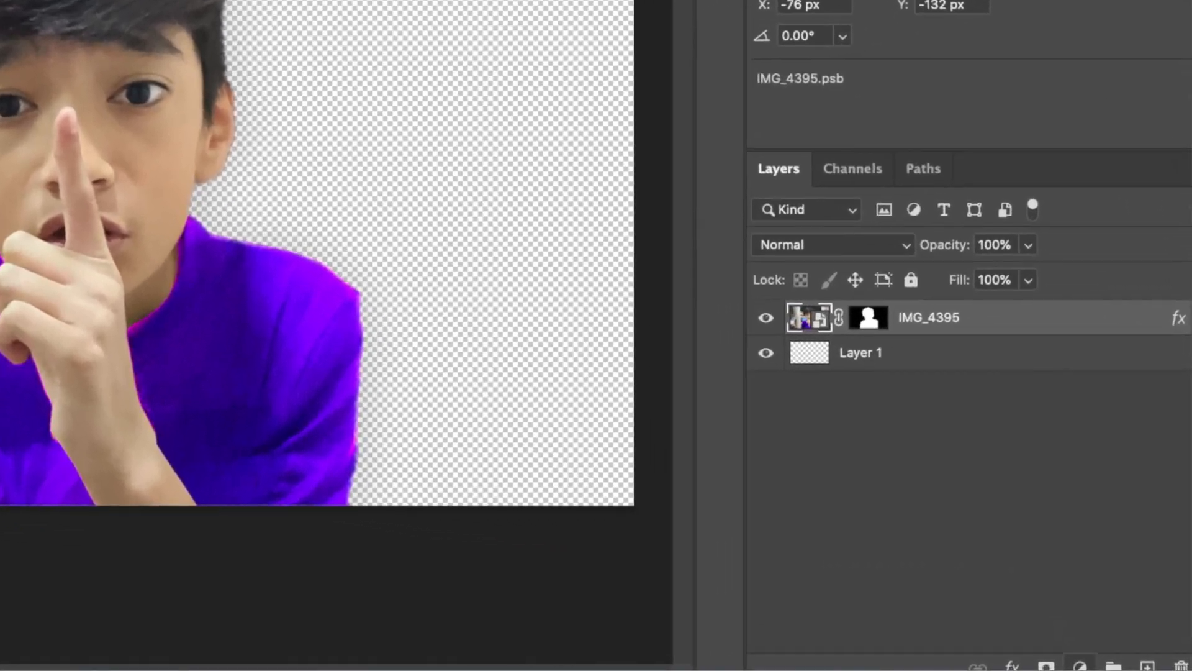
# Add a bright green Solid Color fill layer above IMG_4395 and set its blending mode to Linear Dodge (Add).
pyautogui.click(1081, 665)
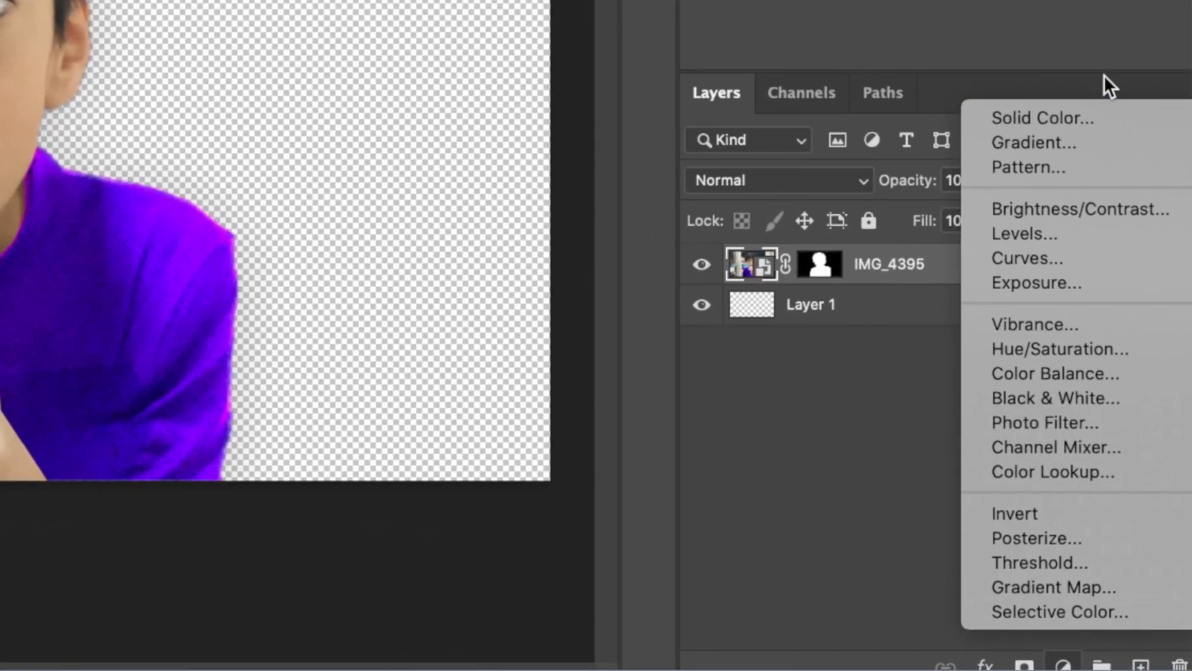
pyautogui.click(1111, 118)
pyautogui.click(801, 0)
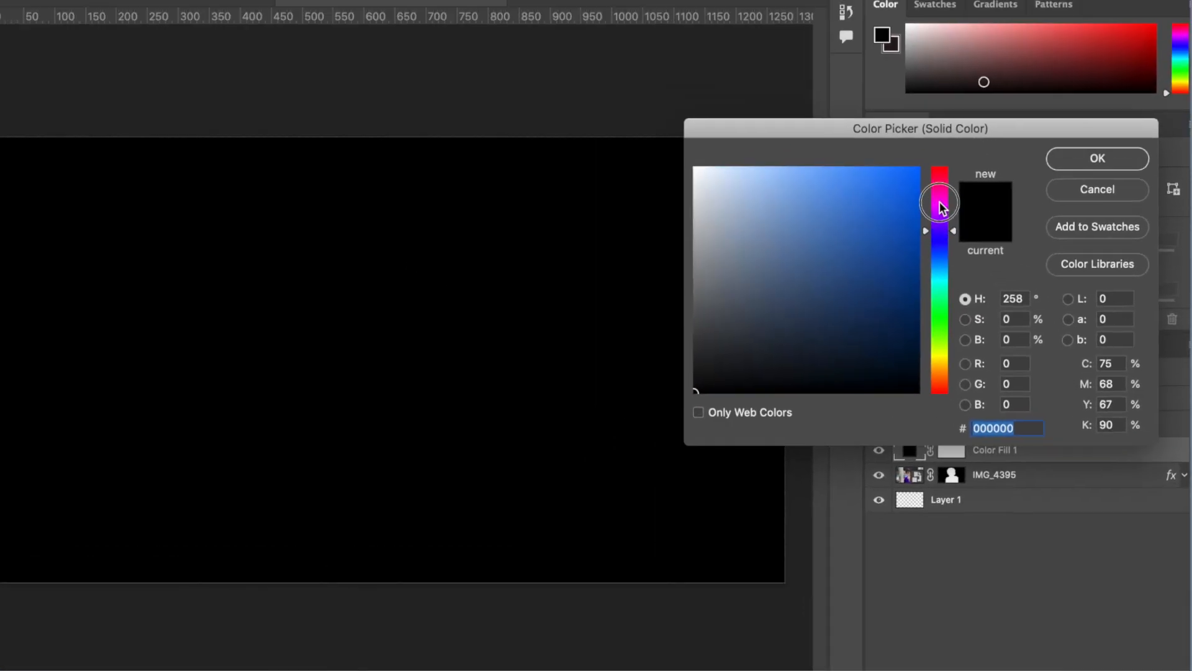
pyautogui.moveTo(941, 207); pyautogui.dragTo(961, 346)
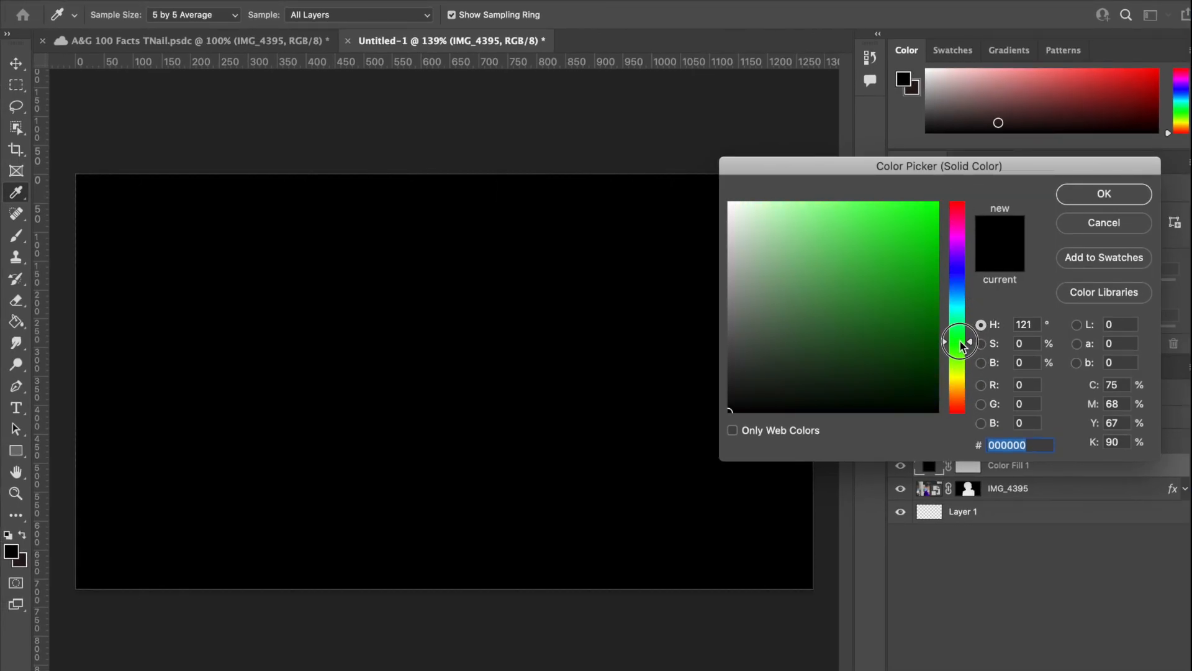
pyautogui.moveTo(841, 320); pyautogui.dragTo(895, 151)
pyautogui.press('Return')
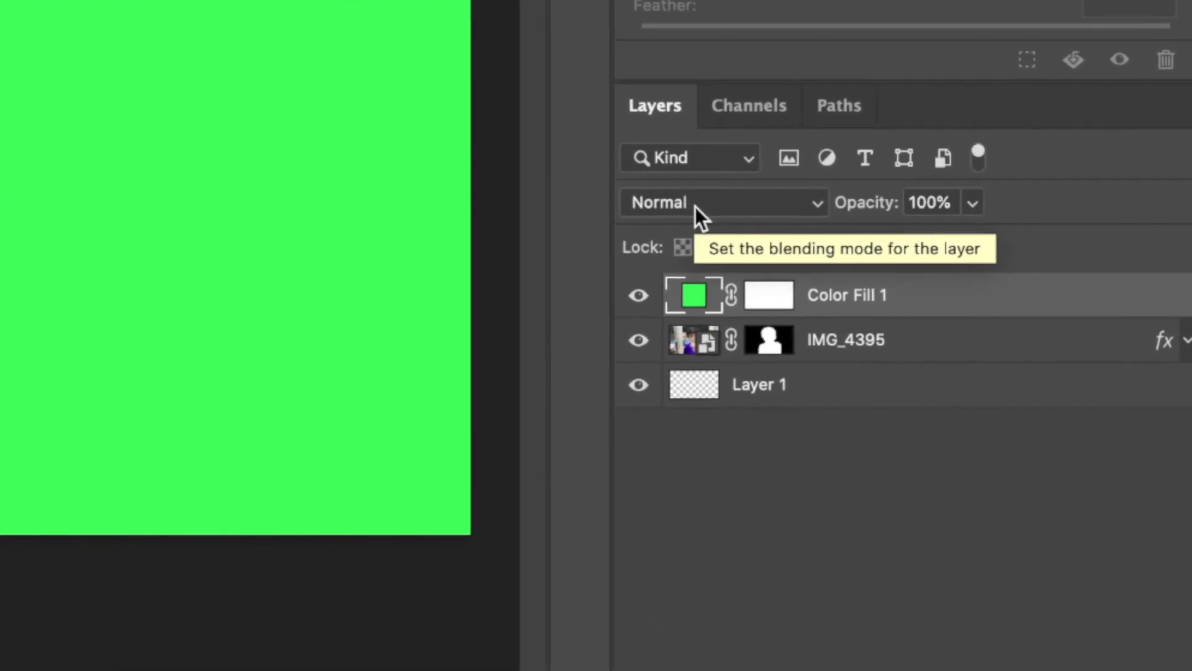
pyautogui.click(695, 206)
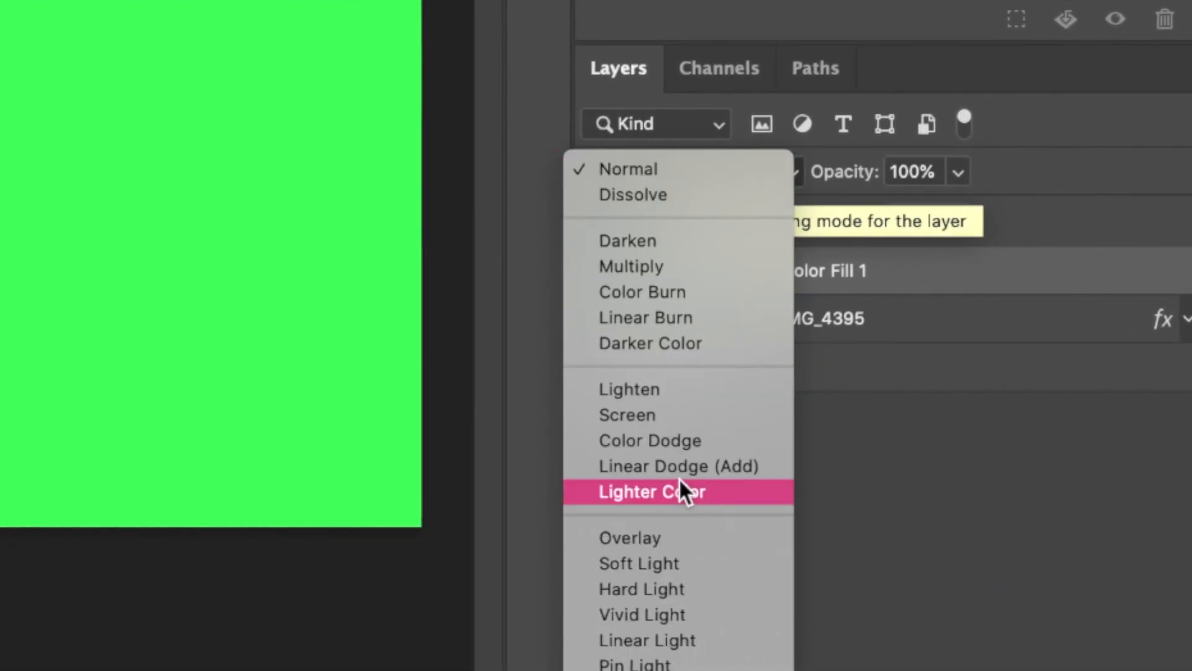
pyautogui.click(679, 467)
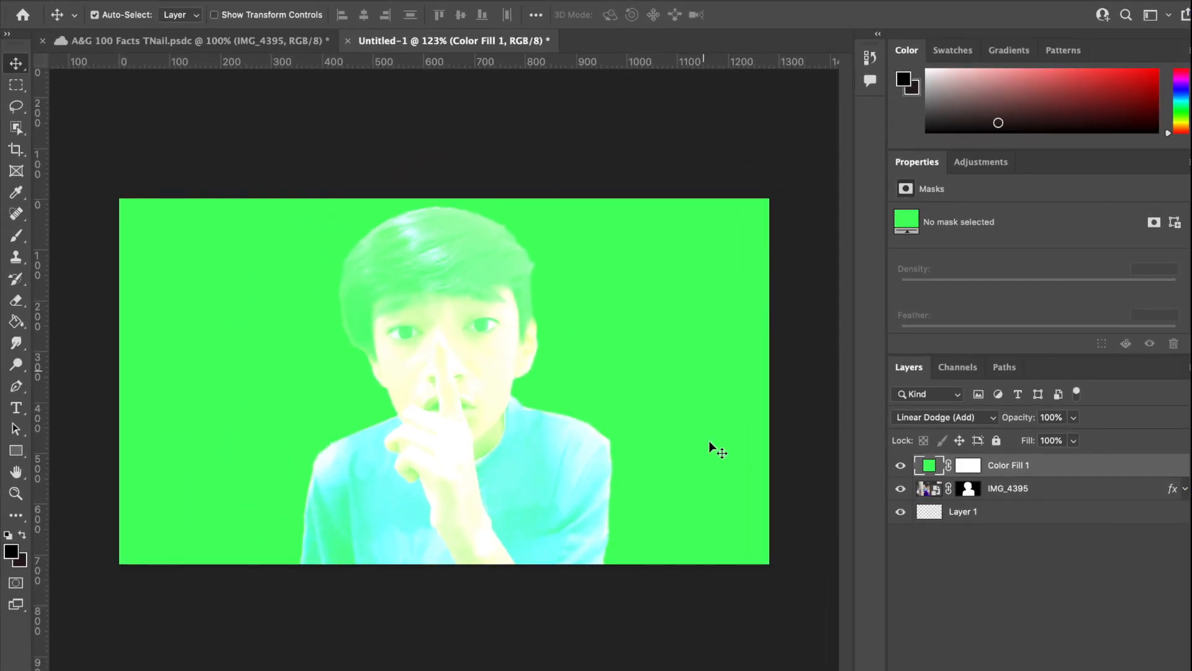
# Target the Color Fill 1 layer mask and load the IMG_4395 layer mask as a selection around the boy.
pyautogui.click(970, 466)
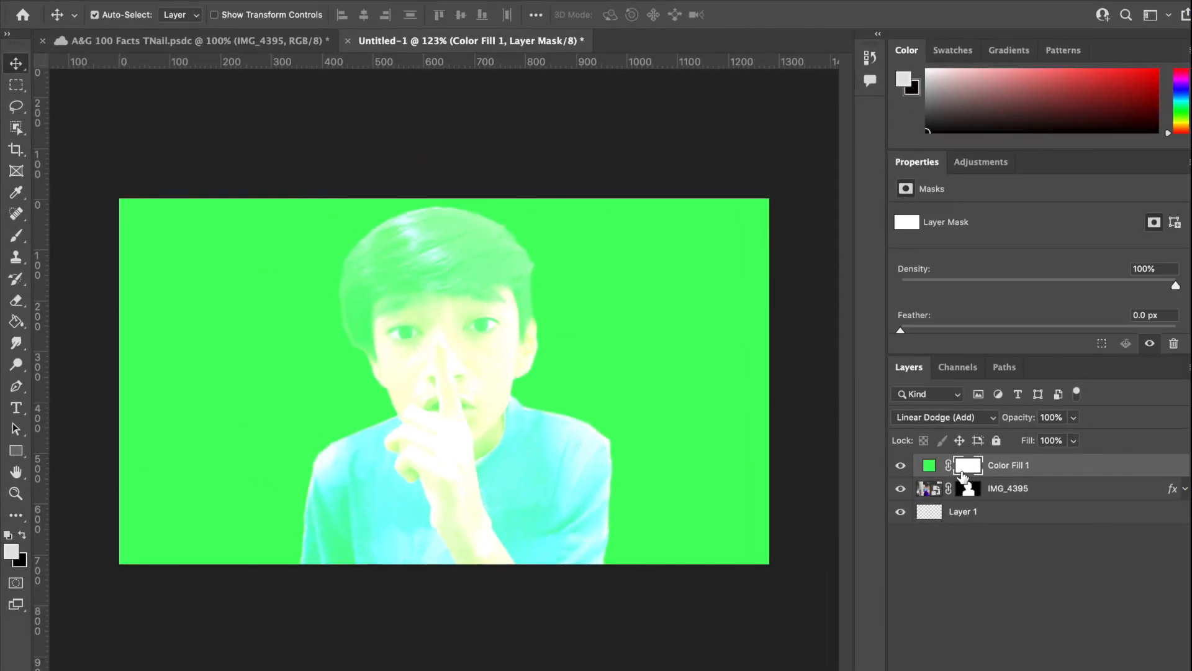
pyautogui.keyDown('super'); pyautogui.click(929, 489); pyautogui.keyUp('super')
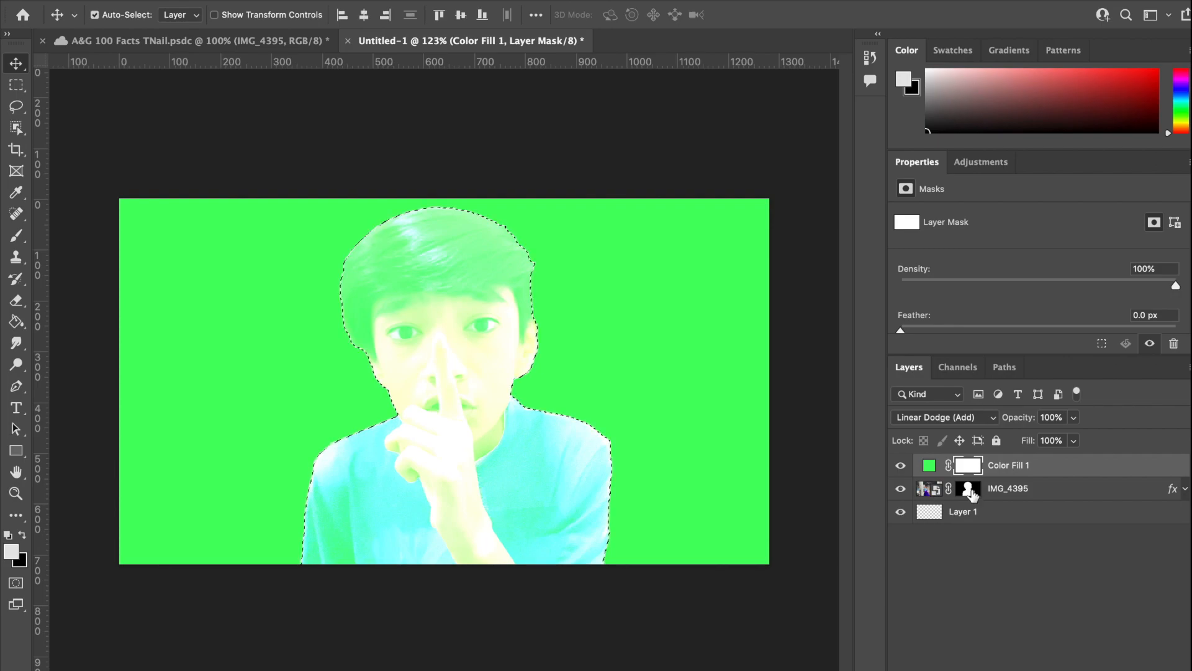
pyautogui.press('super+0')
pyautogui.press('super+d')
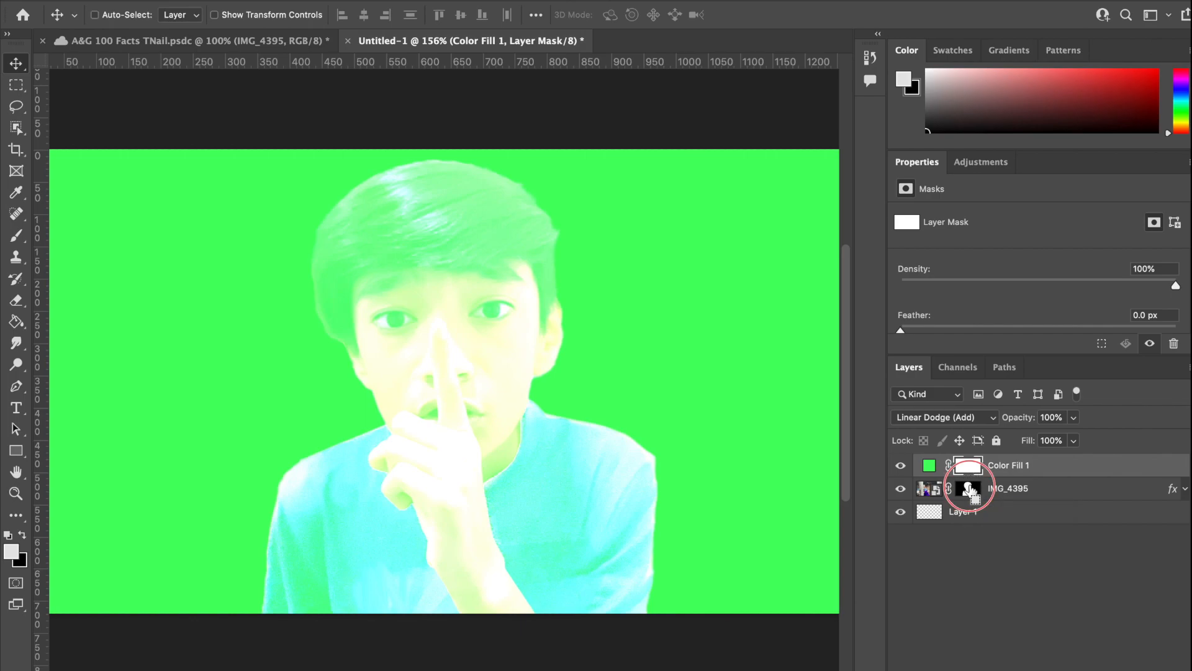
pyautogui.keyDown('super'); pyautogui.click(969, 489); pyautogui.keyUp('super')
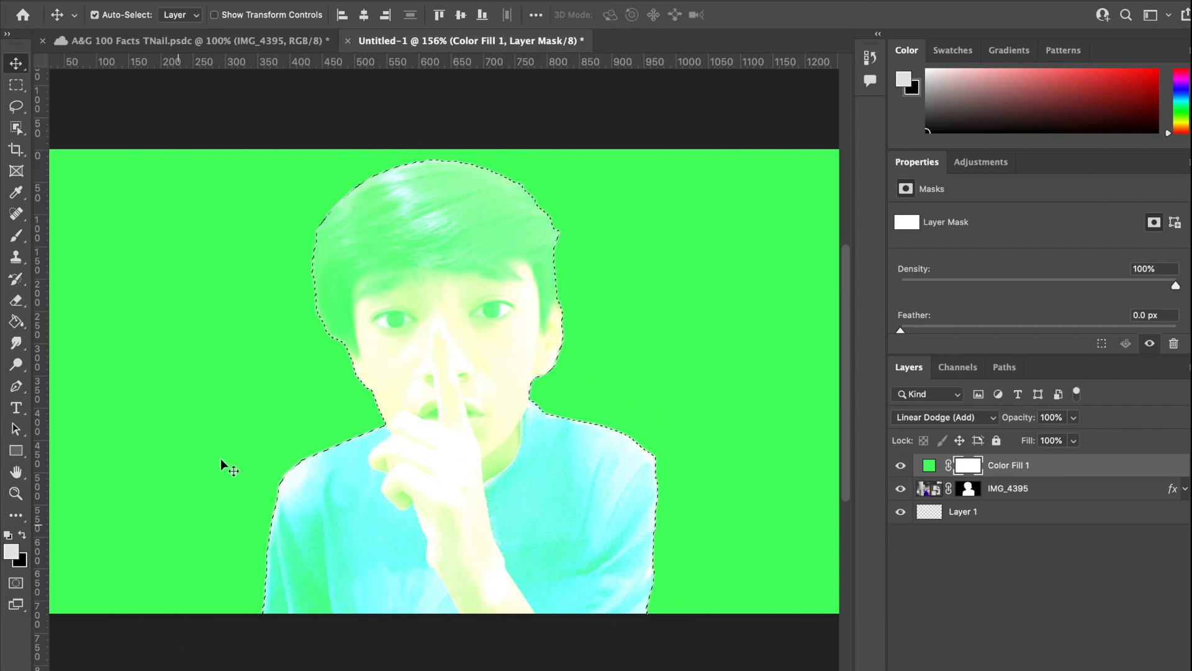
# Try contracting the selection around the boy by 10 pixels and undo it.
pyautogui.click(338, 1)
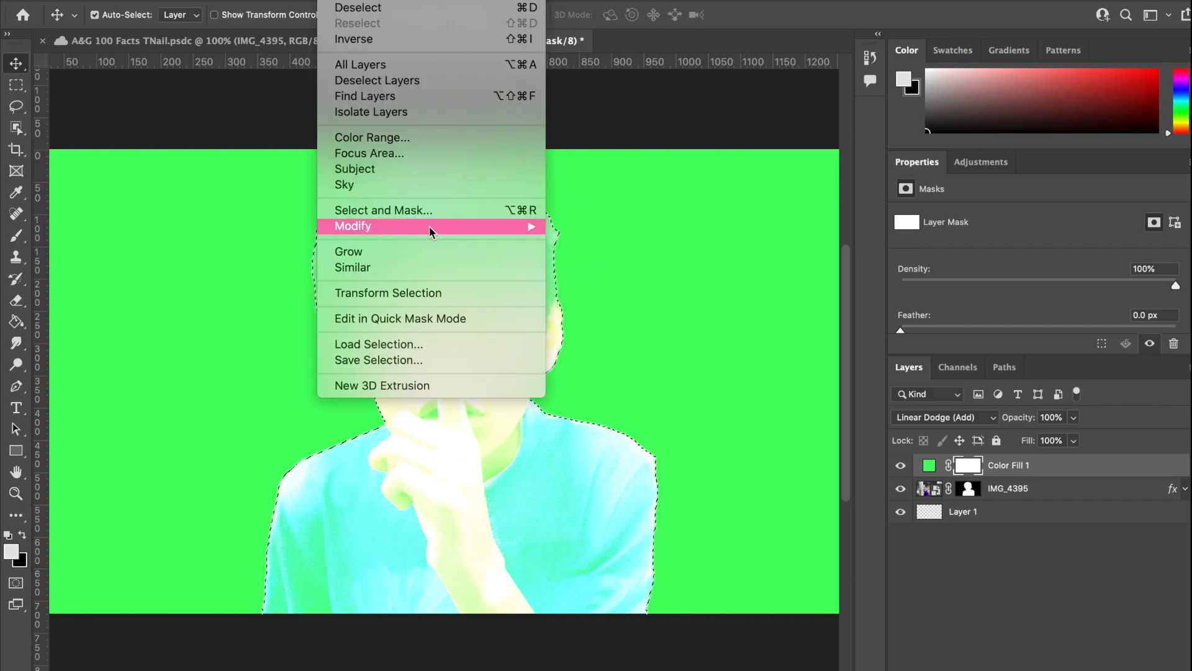
pyautogui.moveTo(462, 231)
pyautogui.click(590, 274)
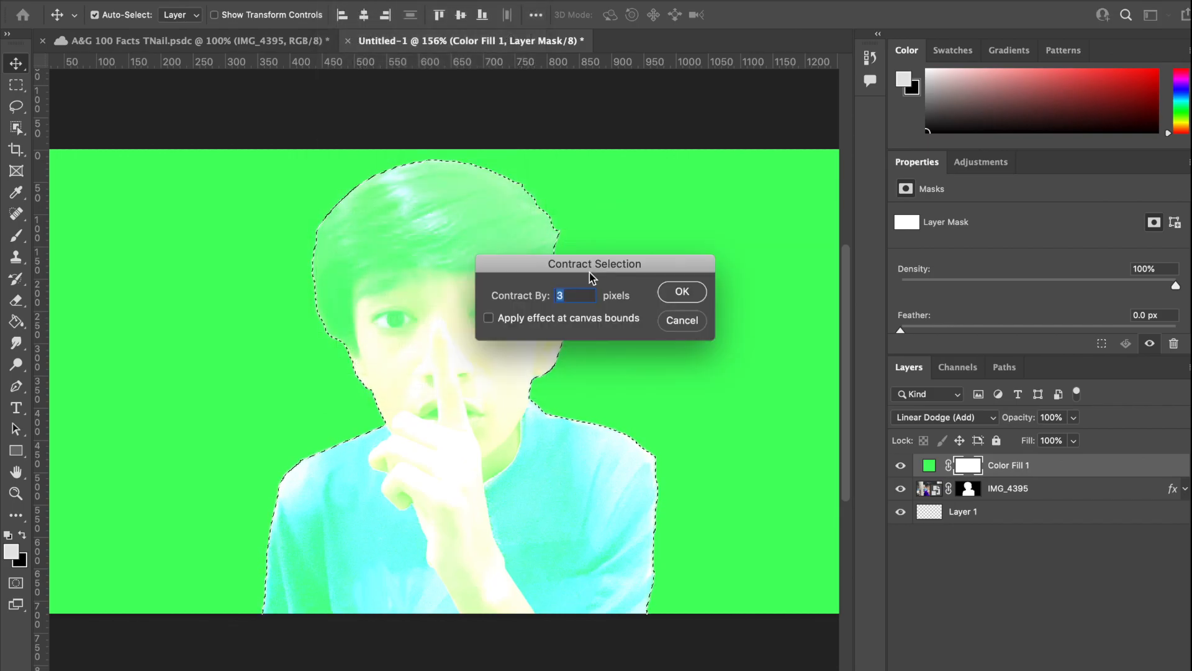
pyautogui.moveTo(590, 272); pyautogui.dragTo(672, 221)
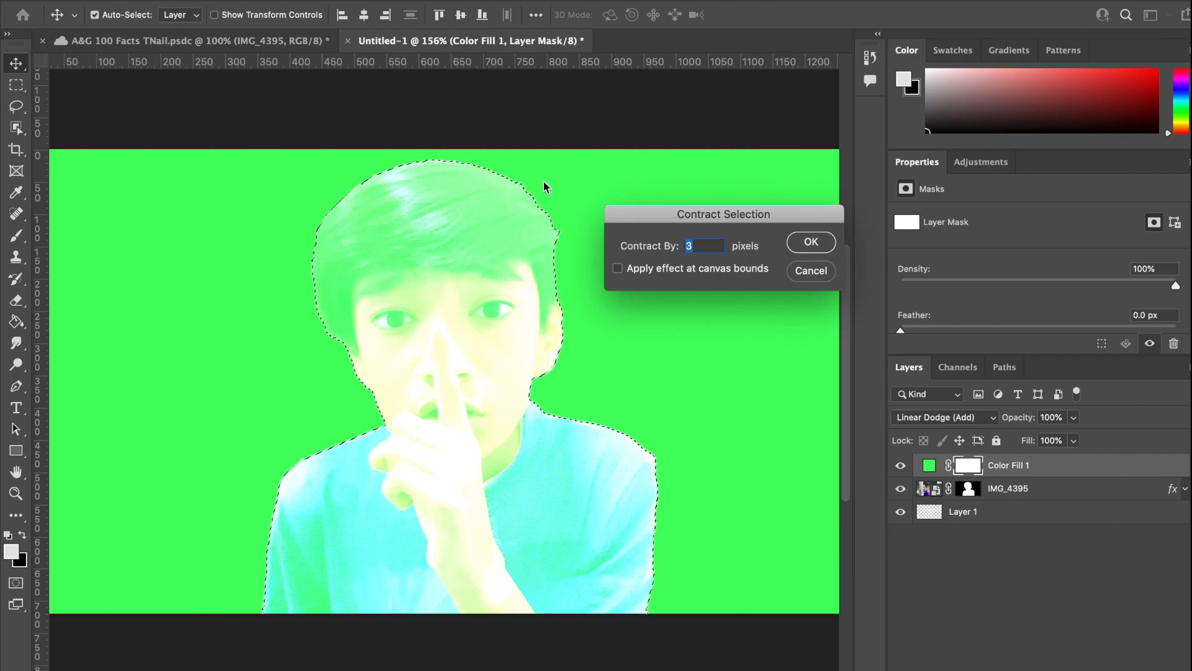
pyautogui.write('10')
pyautogui.press('Return')
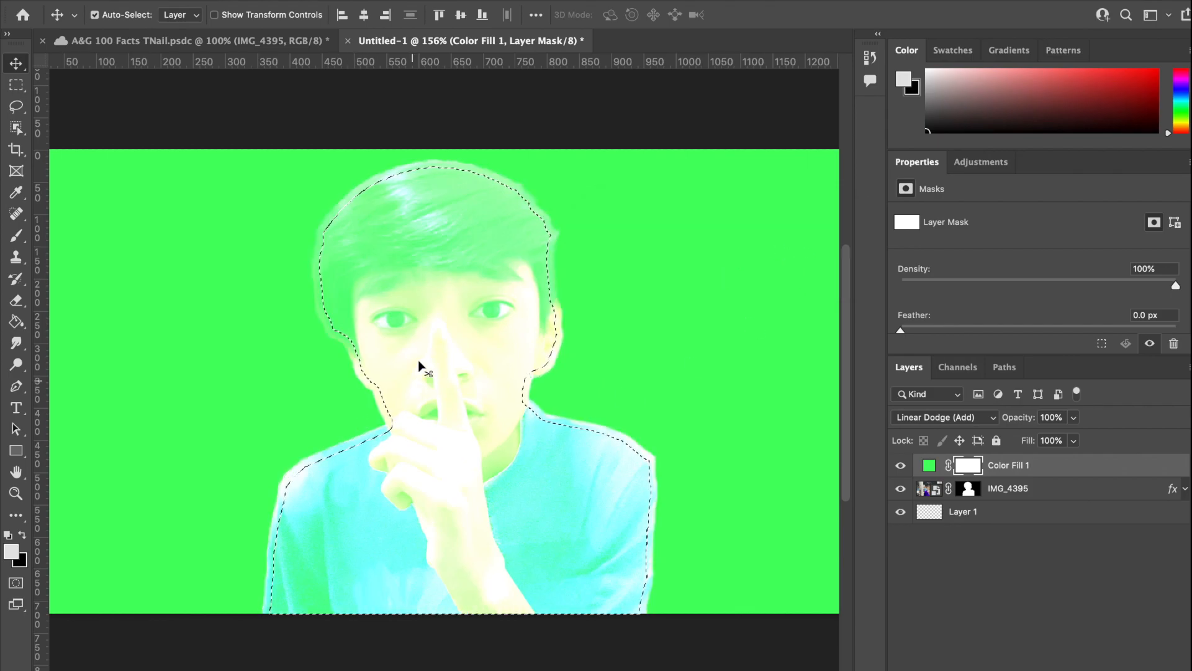
pyautogui.scroll(3, 419, 360)
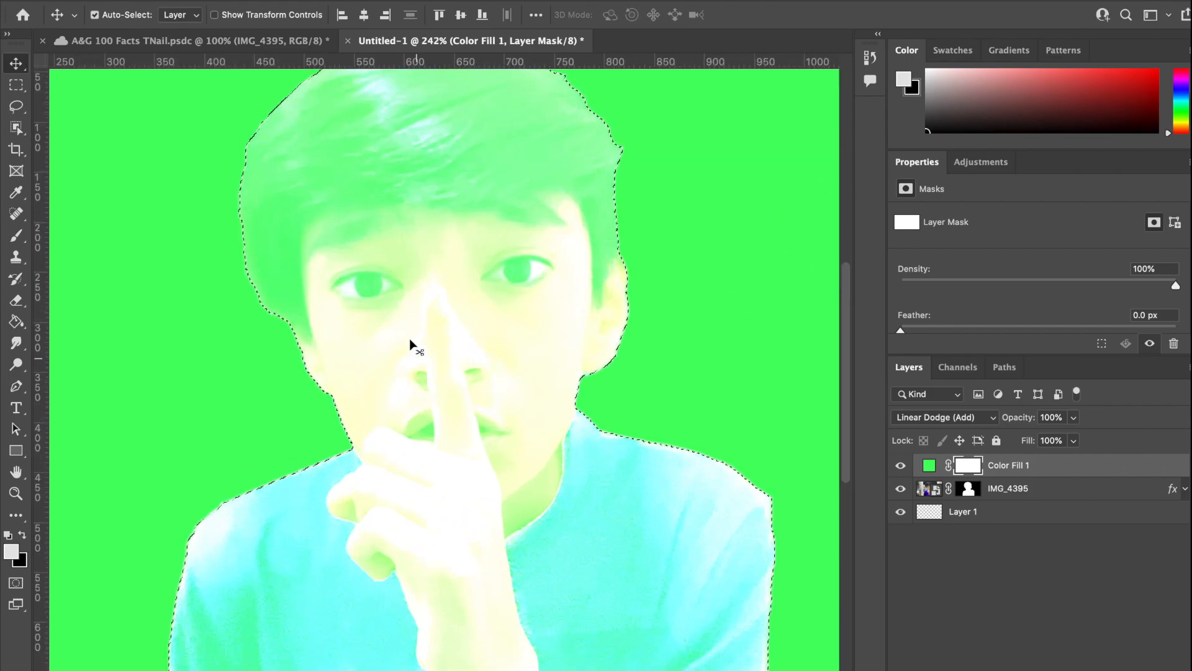
pyautogui.press('super+z')
# Contract the selection by 15 pixels, clear that area from the Color Fill 1 mask and deselect.
pyautogui.write('10')
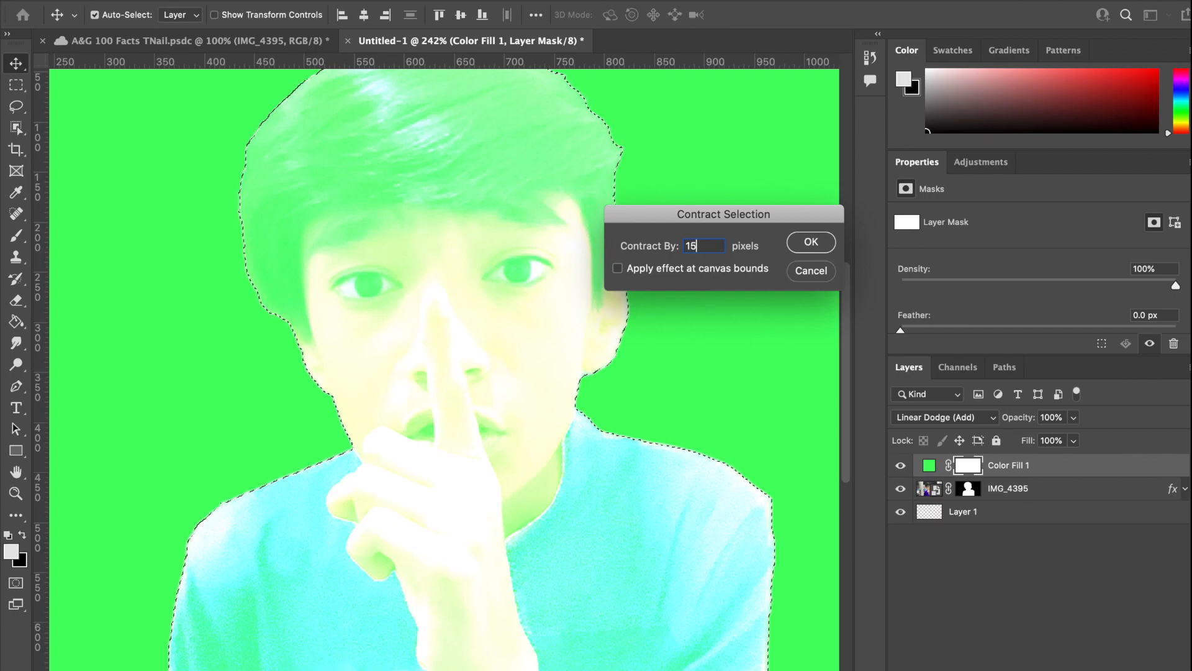
pyautogui.press('Return')
pyautogui.scroll(-3, 572, 407)
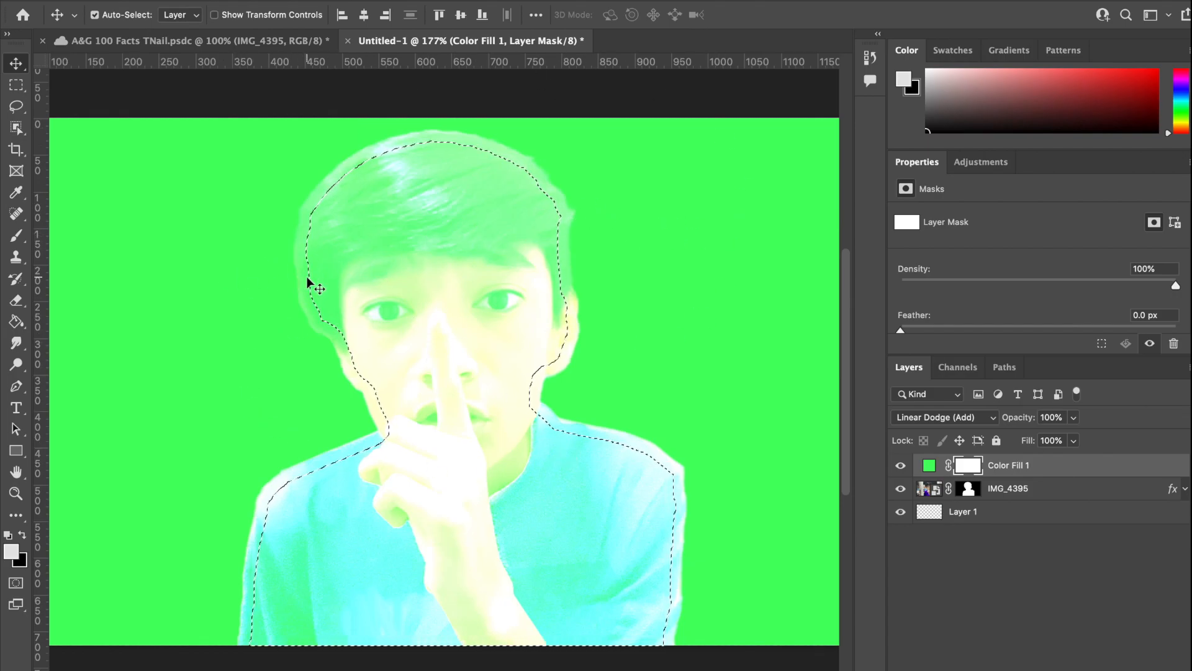
pyautogui.press('Delete')
pyautogui.hotkey('ctrl', 'd')
# Clip the Color Fill 1 layer to IMG_4395 with a clipping mask.
pyautogui.rightClick(1113, 467)
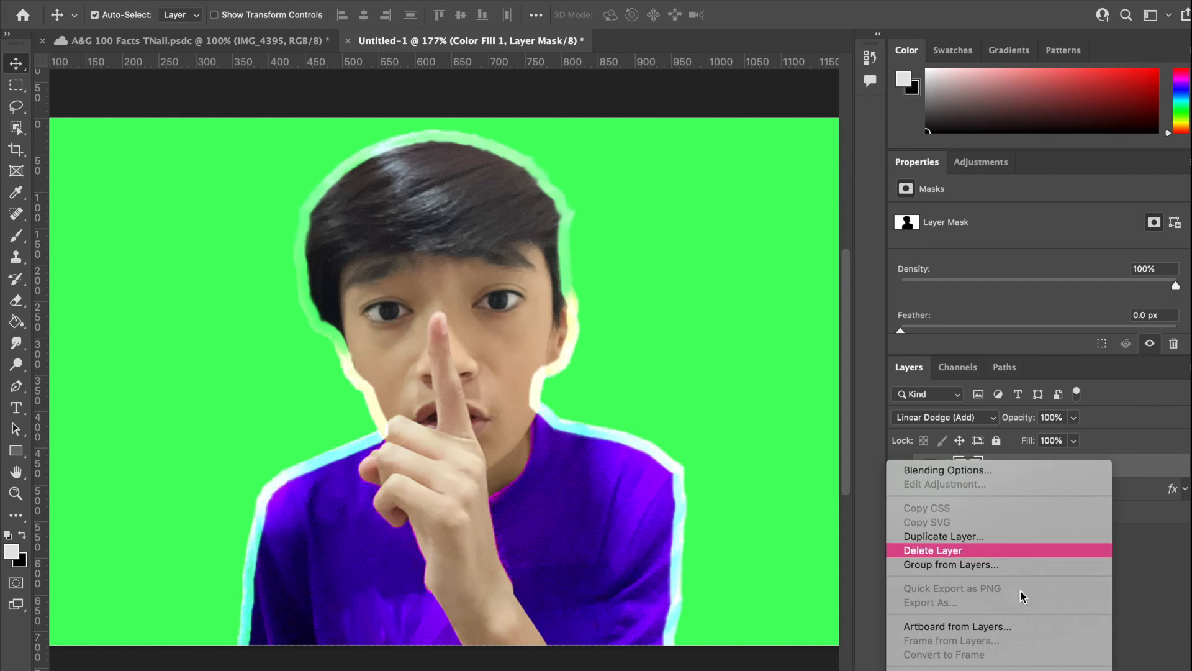
pyautogui.moveTo(1015, 669)
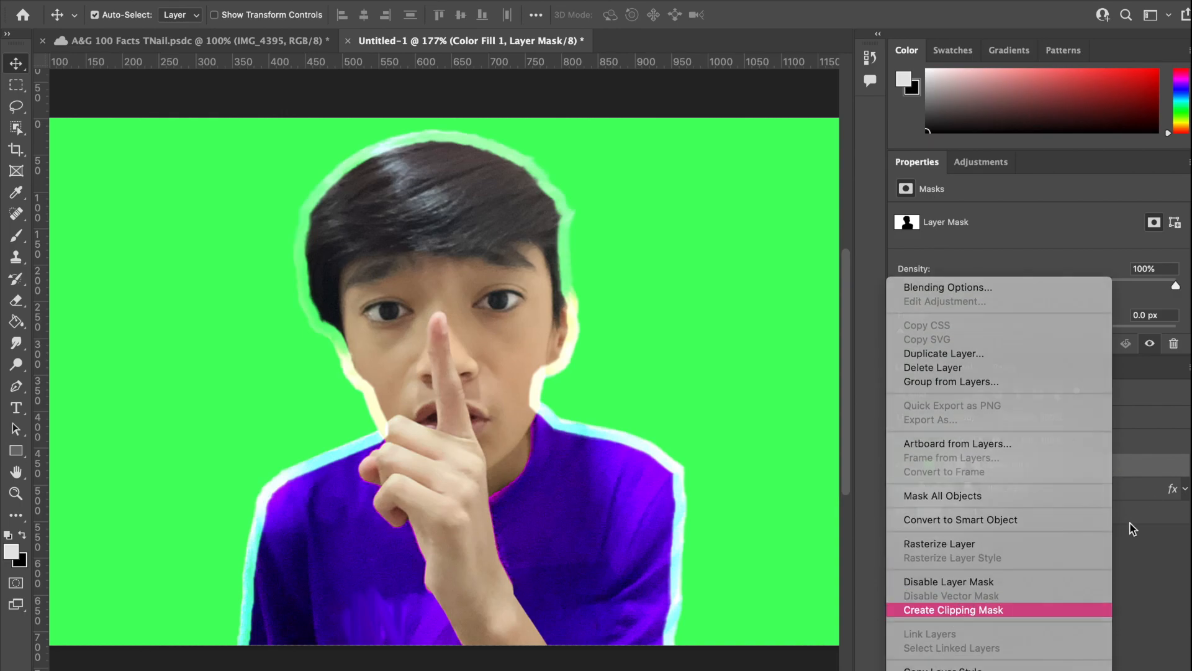
pyautogui.click(959, 609)
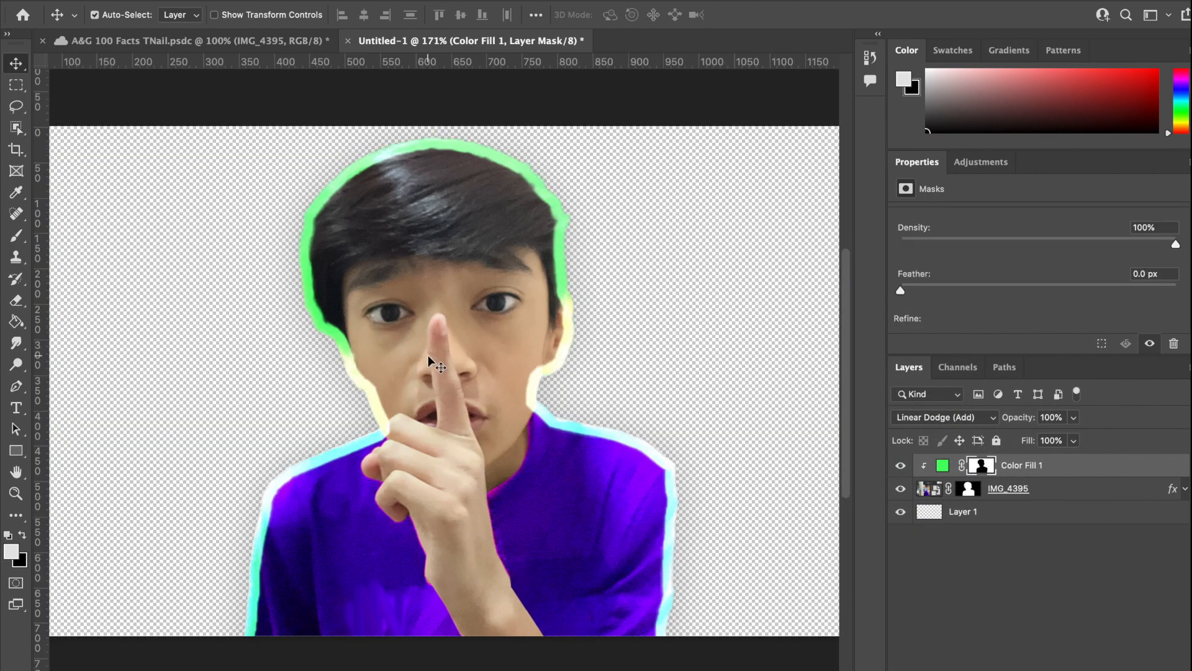
# Feather the Color Fill 1 layer mask by 8.2 px and toggle the layer's visibility to compare the rim light.
pyautogui.scroll(3, 429, 360)
pyautogui.scroll(3, 370, 346)
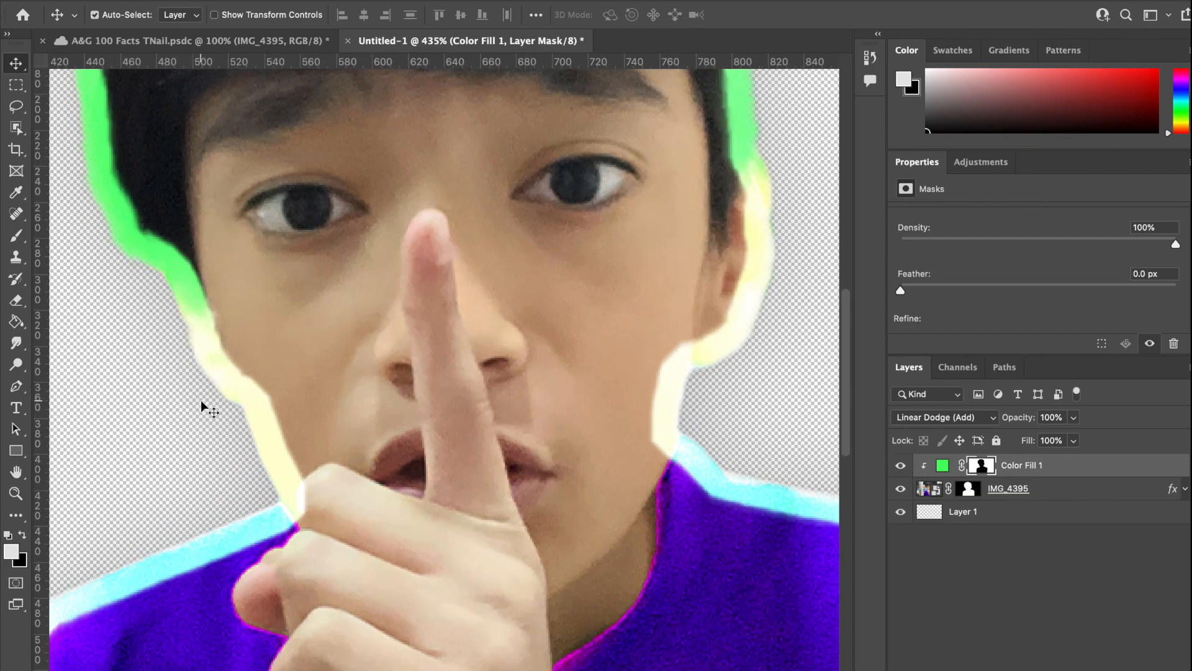
pyautogui.scroll(-3, 450, 422)
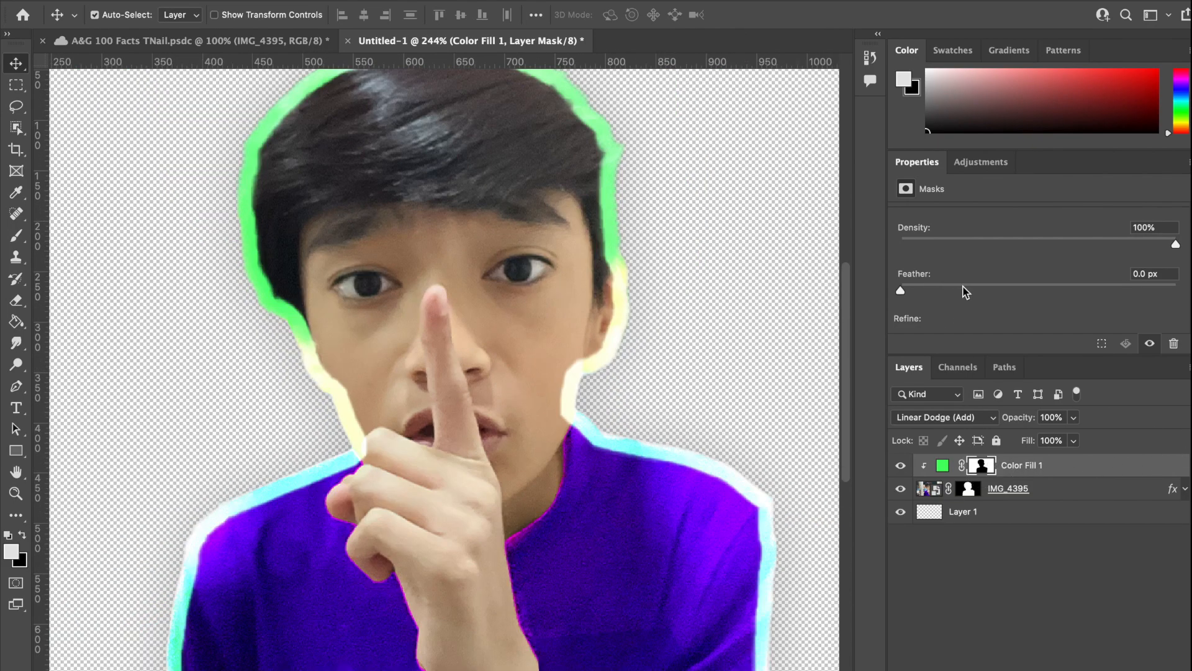
pyautogui.moveTo(963, 290); pyautogui.dragTo(997, 299)
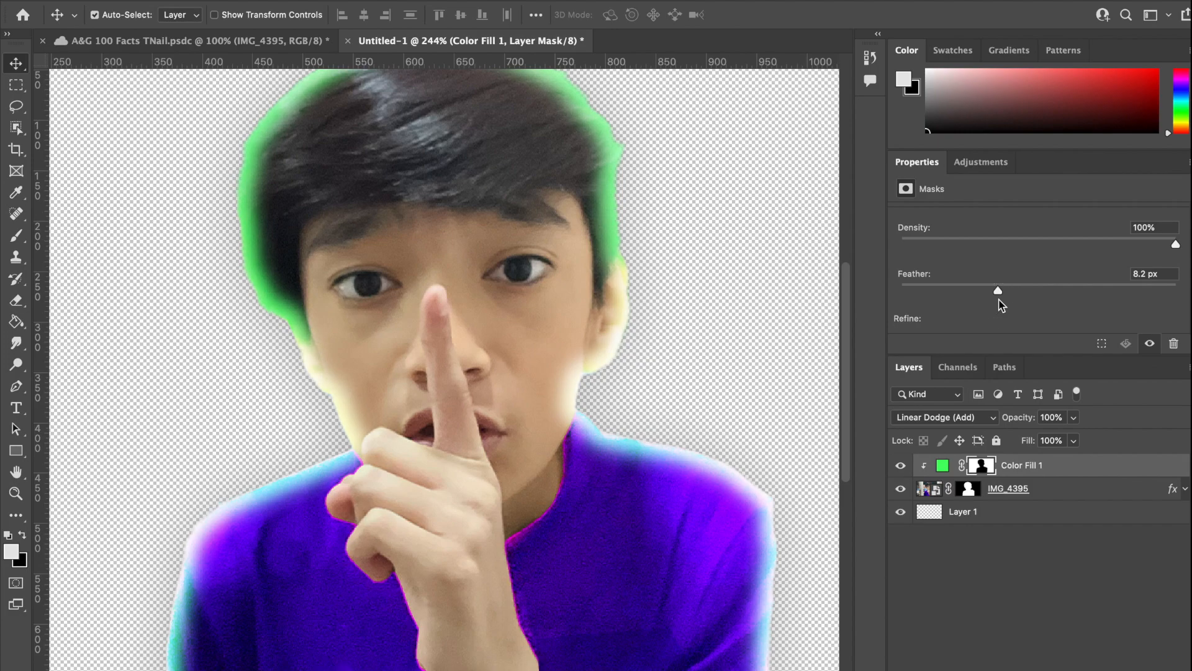
pyautogui.press('super+0')
pyautogui.click(900, 465)
pyautogui.click(901, 465)
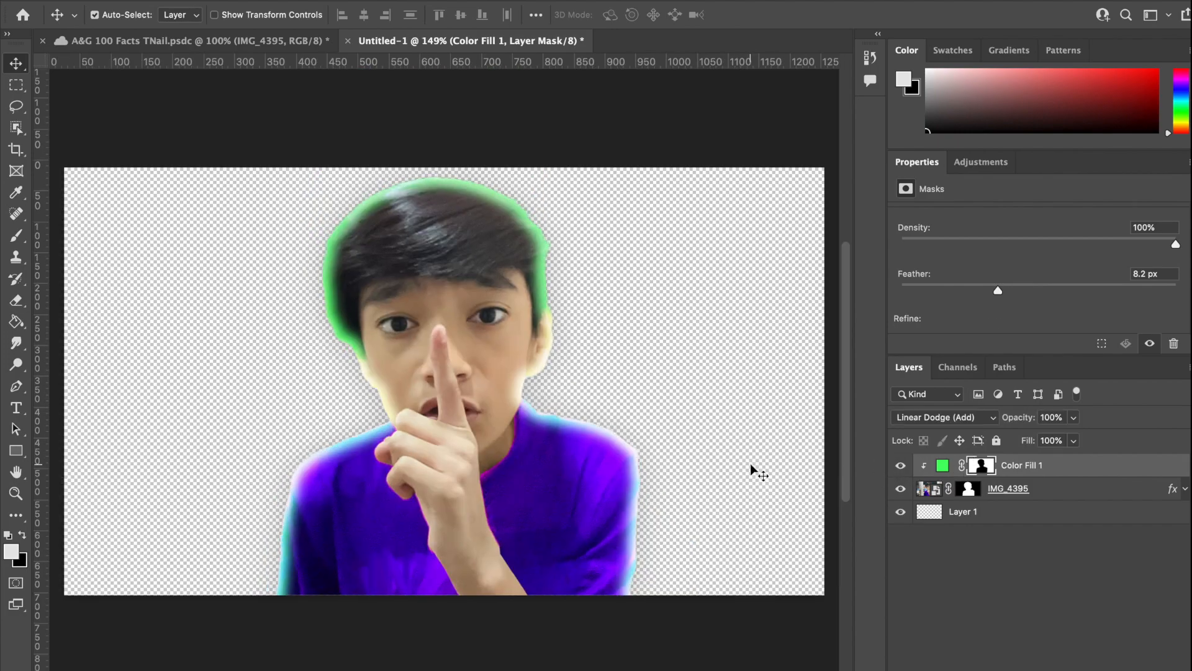
# Add a bright green Solid Color fill beneath IMG_4395, in place of the empty Layer 1.
pyautogui.scroll(-2, 750, 463)
pyautogui.click(1037, 510)
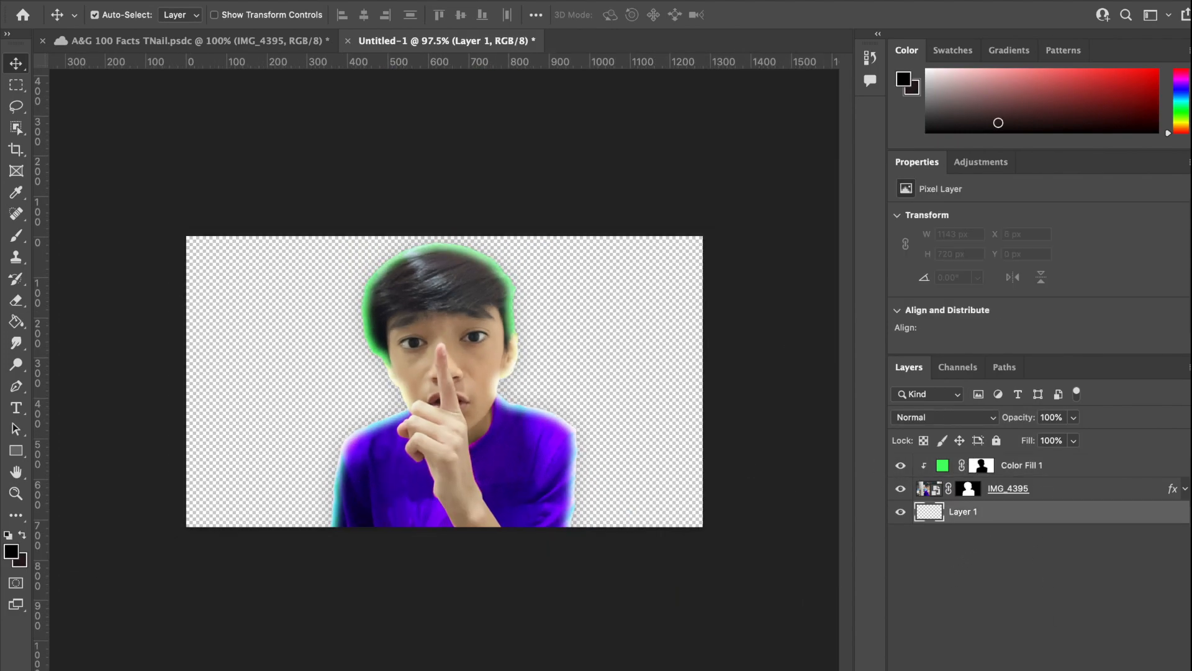
pyautogui.click(1051, 669)
pyautogui.click(1111, 381)
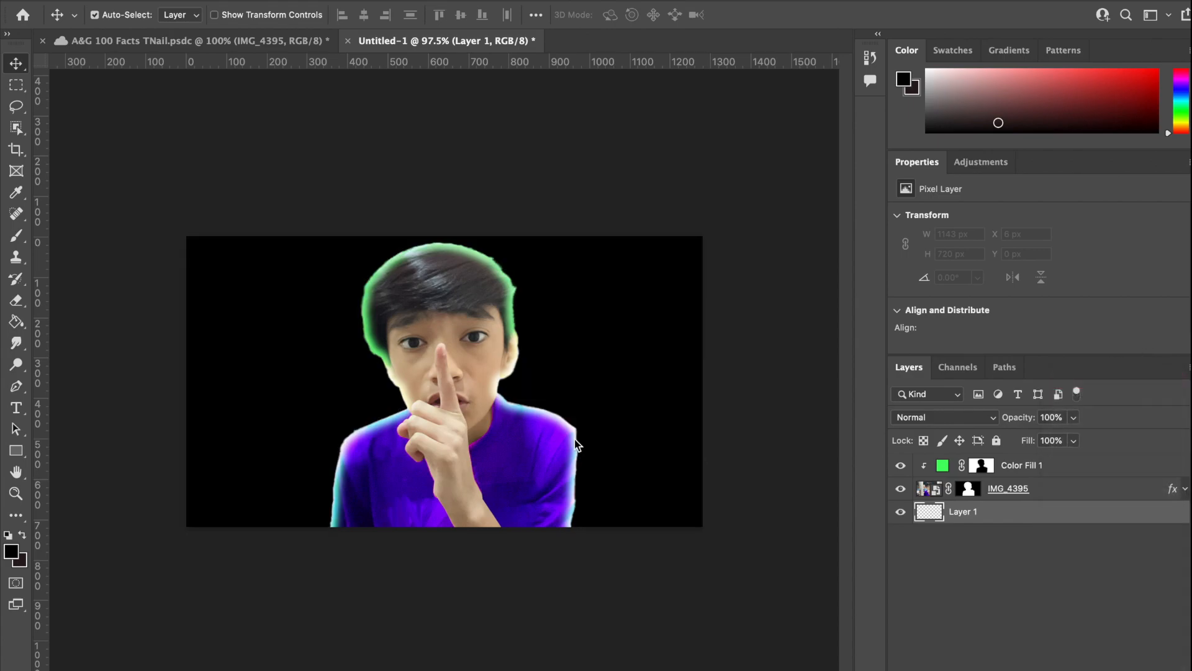
pyautogui.moveTo(909, 326); pyautogui.dragTo(1187, 50)
pyautogui.click(1104, 194)
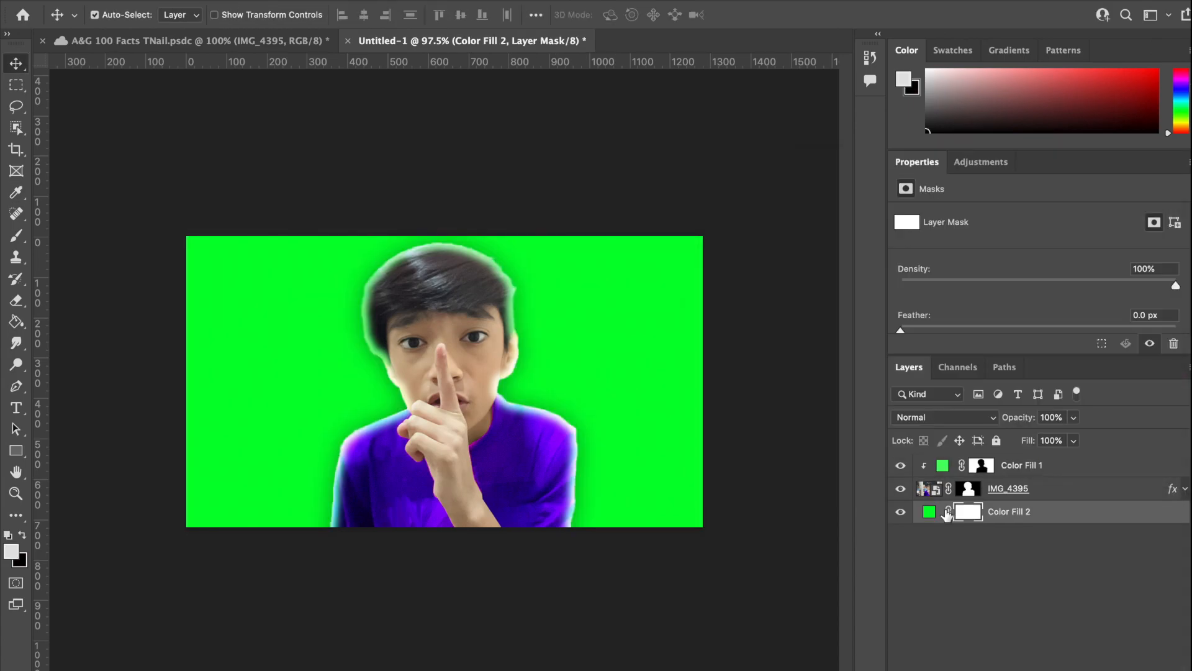
# Invert the Color Fill 2 mask to black and paint a soft green glow behind the boy with a white brush at size 800.
pyautogui.hotkey('ctrl', 'i')
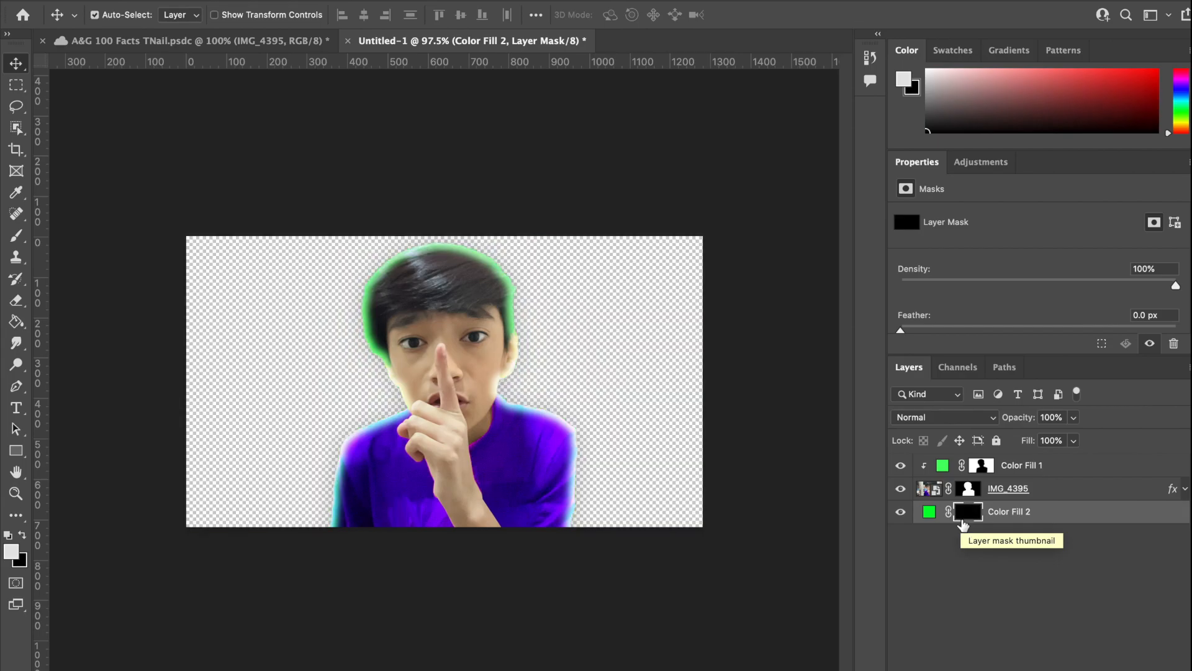
pyautogui.hotkey('ctrl', '+')
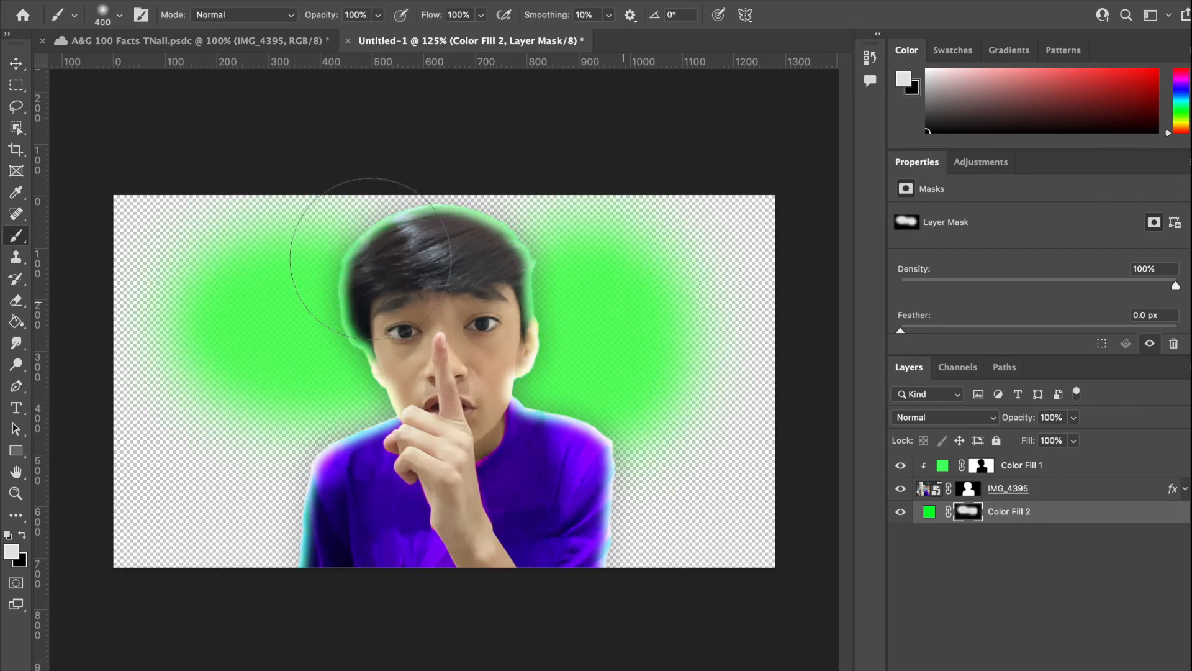
pyautogui.moveTo(371, 258)
pyautogui.mouseDown()
pyautogui.moveTo(373, 404)
pyautogui.moveTo(538, 436)
pyautogui.moveTo(314, 503)
pyautogui.moveTo(340, 505)
pyautogui.moveTo(281, 504)
pyautogui.mouseUp()
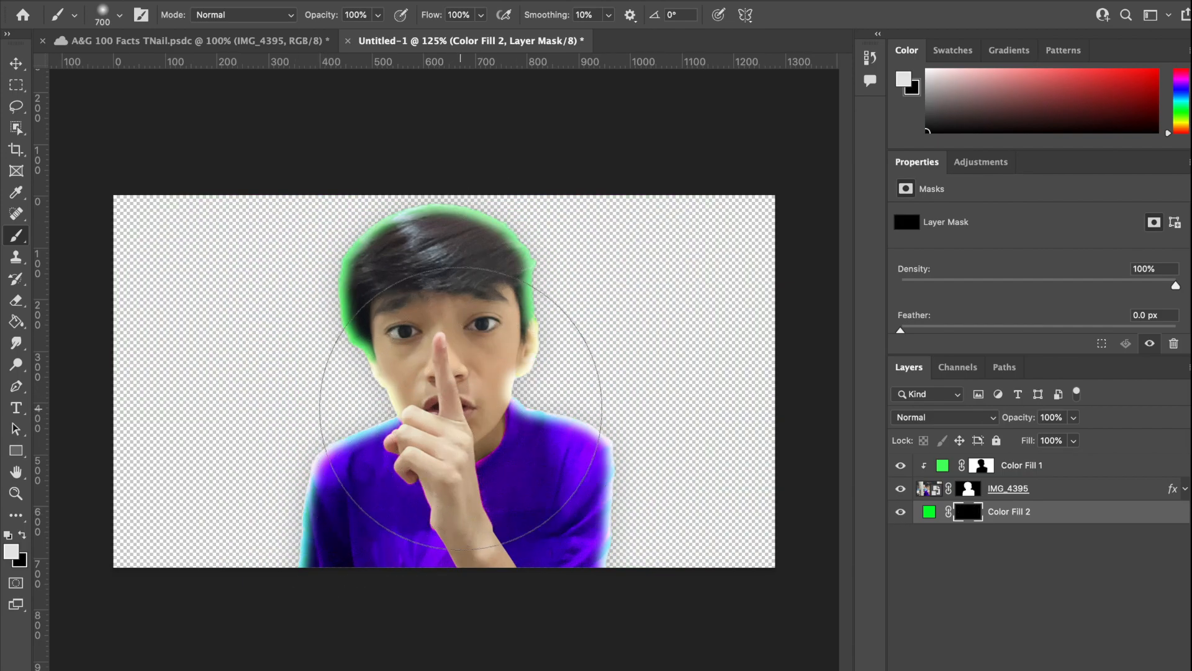
pyautogui.press(']')
pyautogui.moveTo(466, 413)
pyautogui.mouseDown()
pyautogui.moveTo(439, 394)
pyautogui.moveTo(452, 505)
pyautogui.mouseUp()
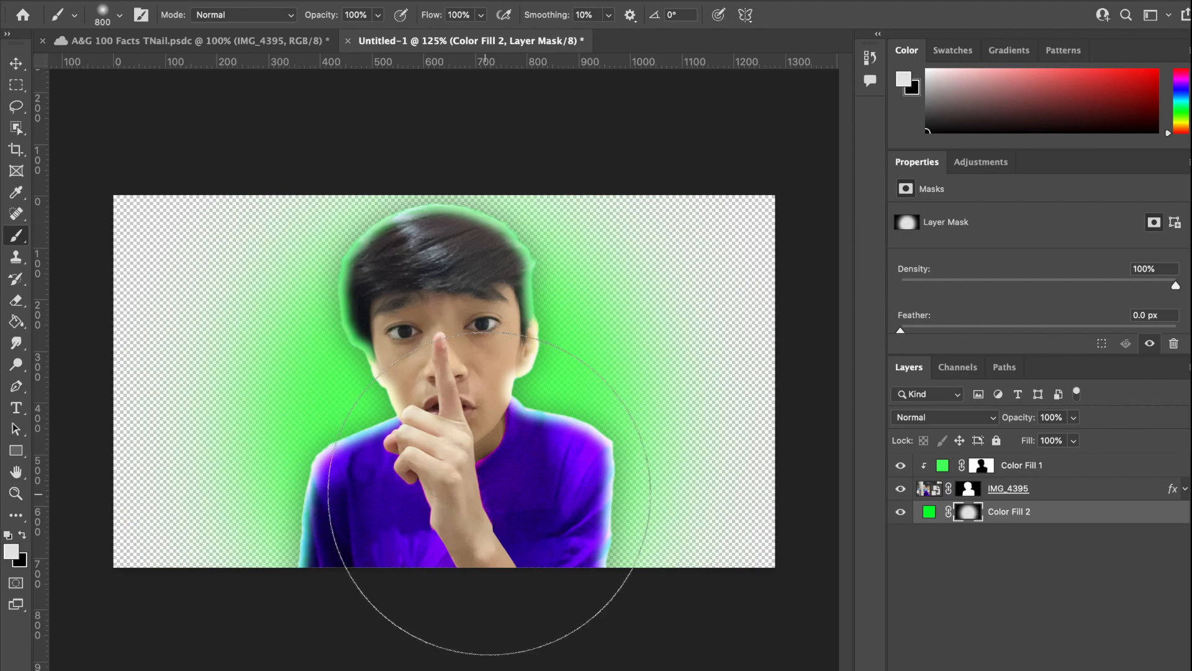
# Add a Curves adjustment clipped to IMG_4395 and raise the middle of the RGB curve to brighten the boy strongly.
pyautogui.scroll(5, 515, 463)
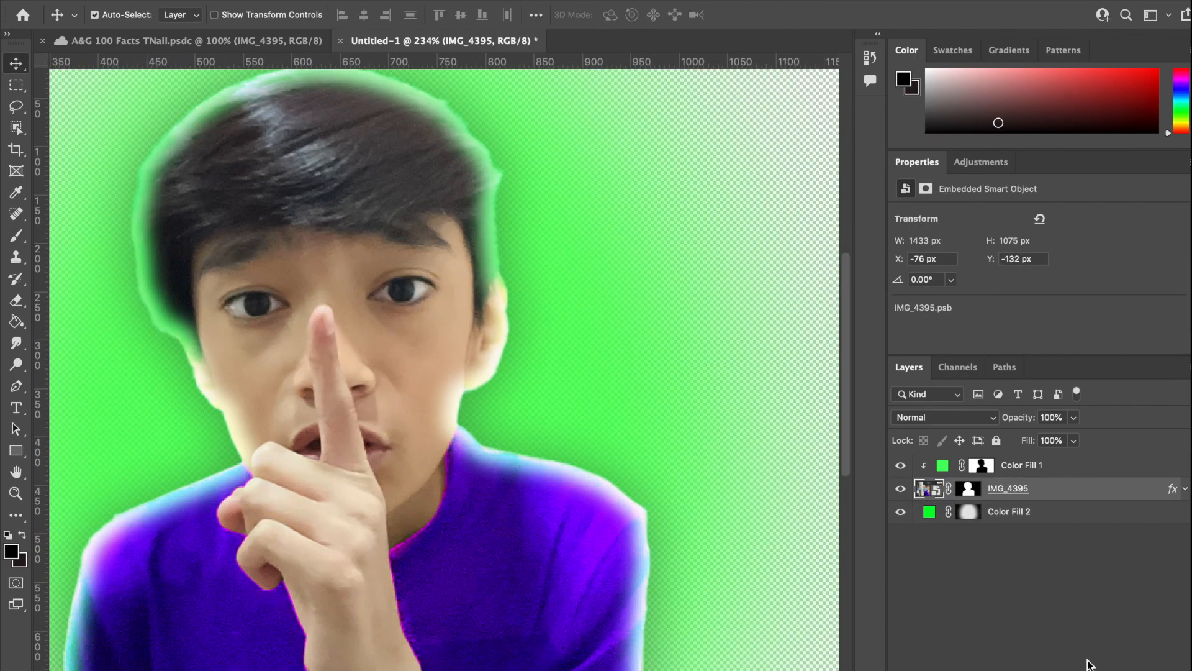
pyautogui.click(1055, 670)
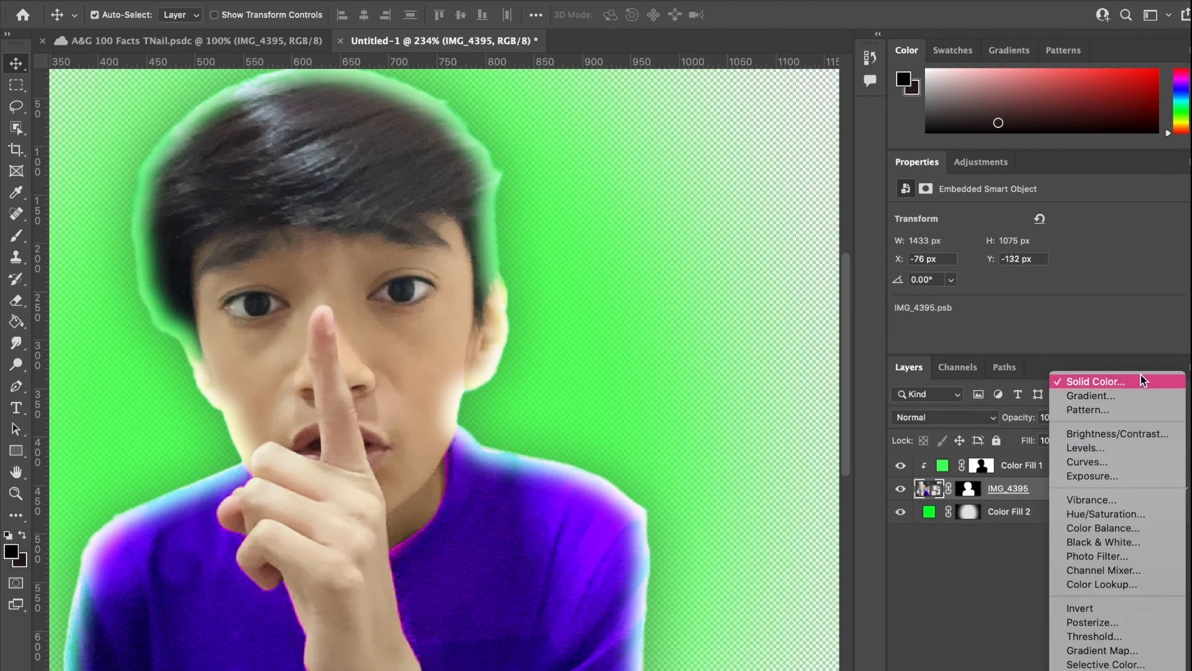
pyautogui.click(1096, 465)
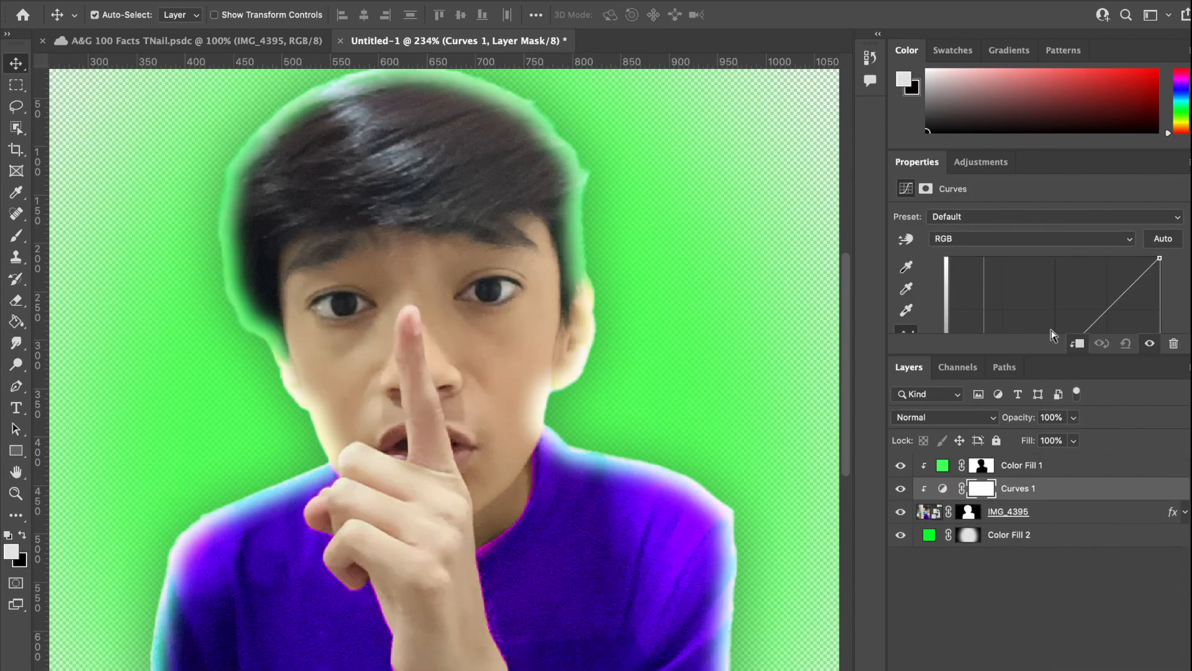
pyautogui.scroll(-2, 1052, 335)
pyautogui.moveTo(1060, 304); pyautogui.dragTo(1030, 273)
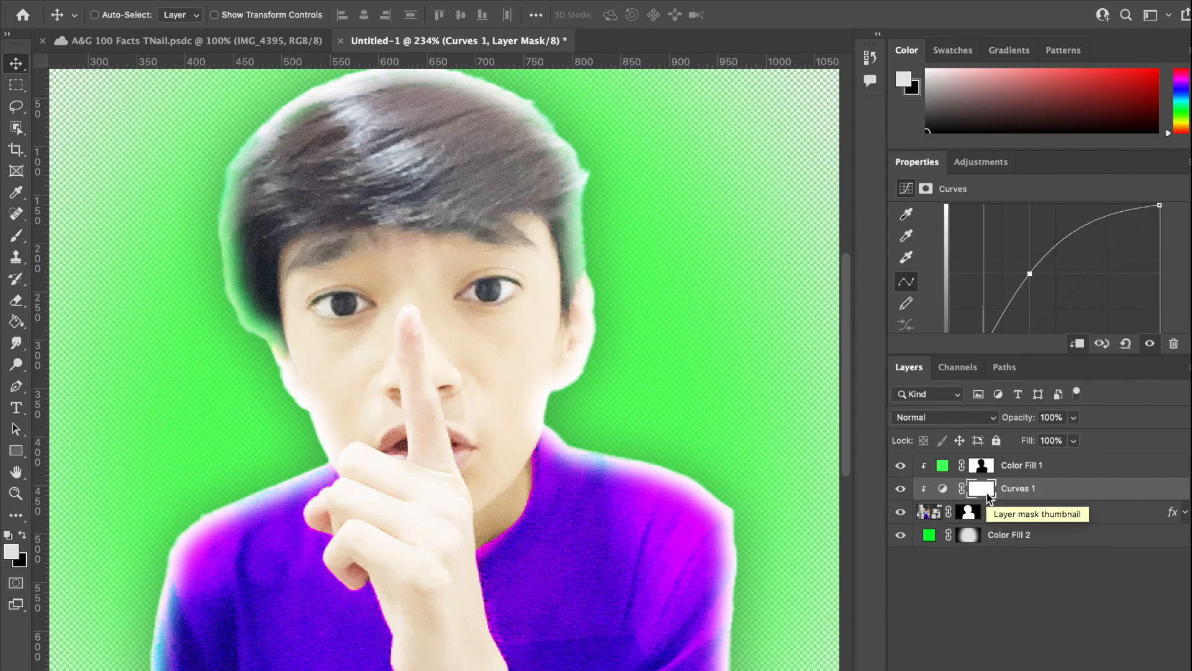
# Invert the Curves 1 mask to black and try painting the brightening onto the cheeks with a soft white brush at size 100.
pyautogui.hotkey('ctrl', 'i')
pyautogui.press('b')
pyautogui.scroll(3, 434, 287)
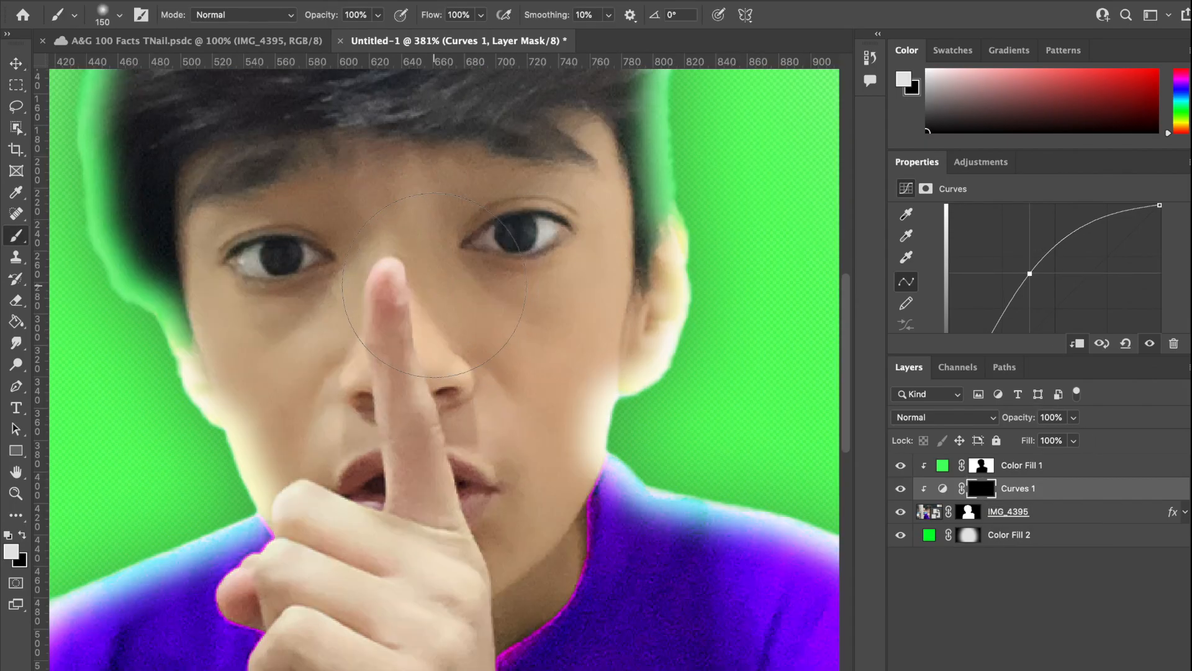
pyautogui.scroll(-3, 435, 286)
pyautogui.press('[')
pyautogui.press('[')
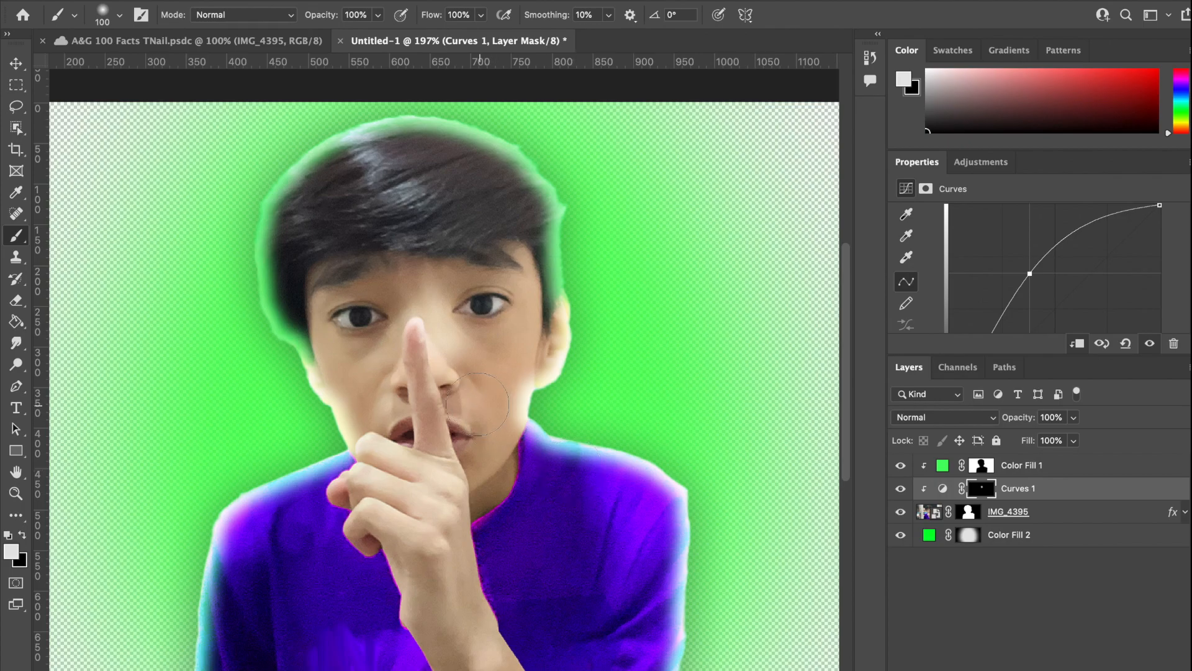
pyautogui.moveTo(476, 404); pyautogui.dragTo(470, 400)
pyautogui.moveTo(360, 405); pyautogui.dragTo(354, 416)
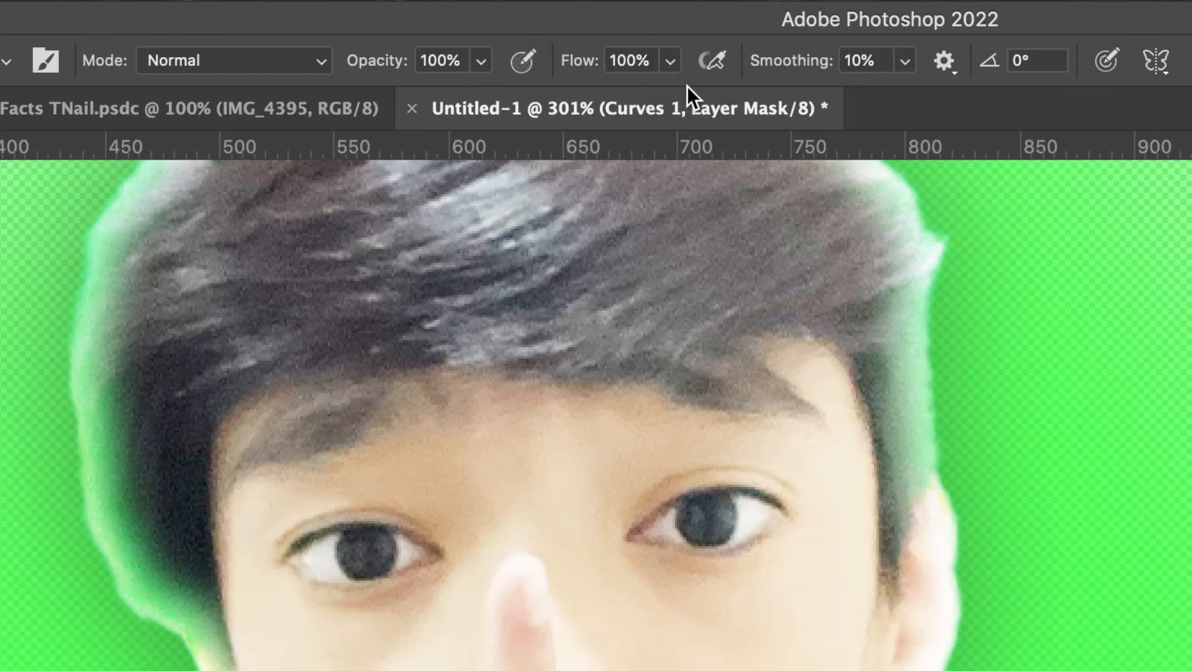
# Set the brush flow to 5% and paint subtle highlights on the face through the Curves 1 mask at size 50.
pyautogui.click(670, 61)
pyautogui.moveTo(550, 100); pyautogui.dragTo(539, 98)
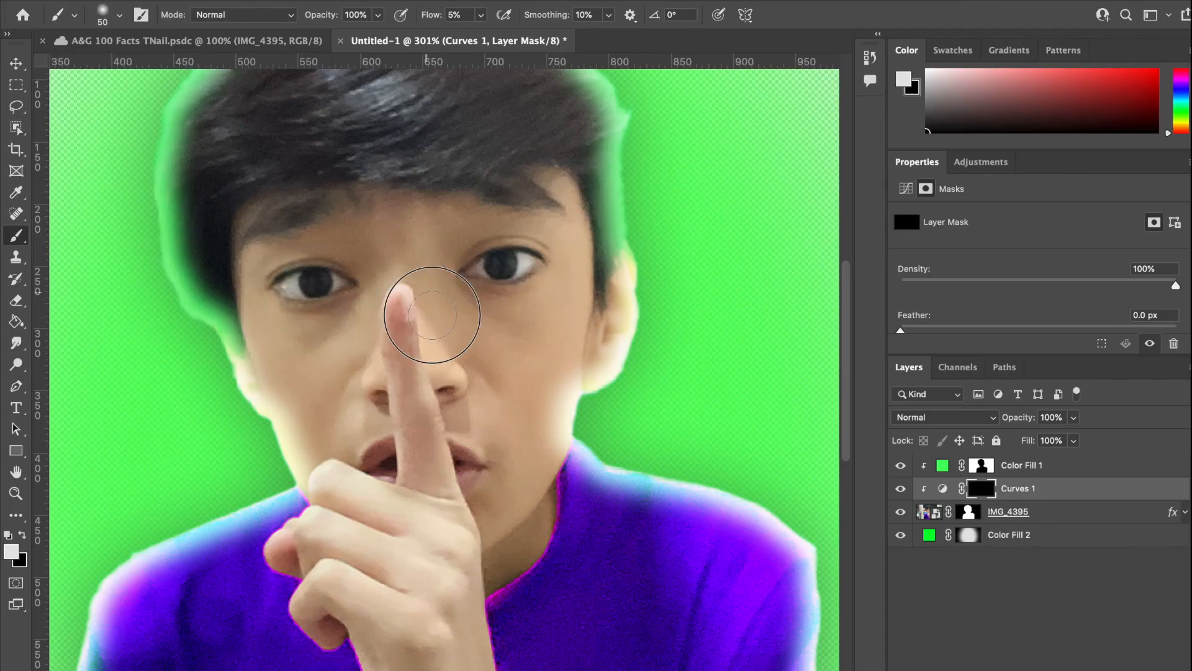
pyautogui.moveTo(437, 287)
pyautogui.mouseDown()
pyautogui.moveTo(433, 335)
pyautogui.moveTo(357, 335)
pyautogui.mouseUp()
pyautogui.scroll(-2, 590, 267)
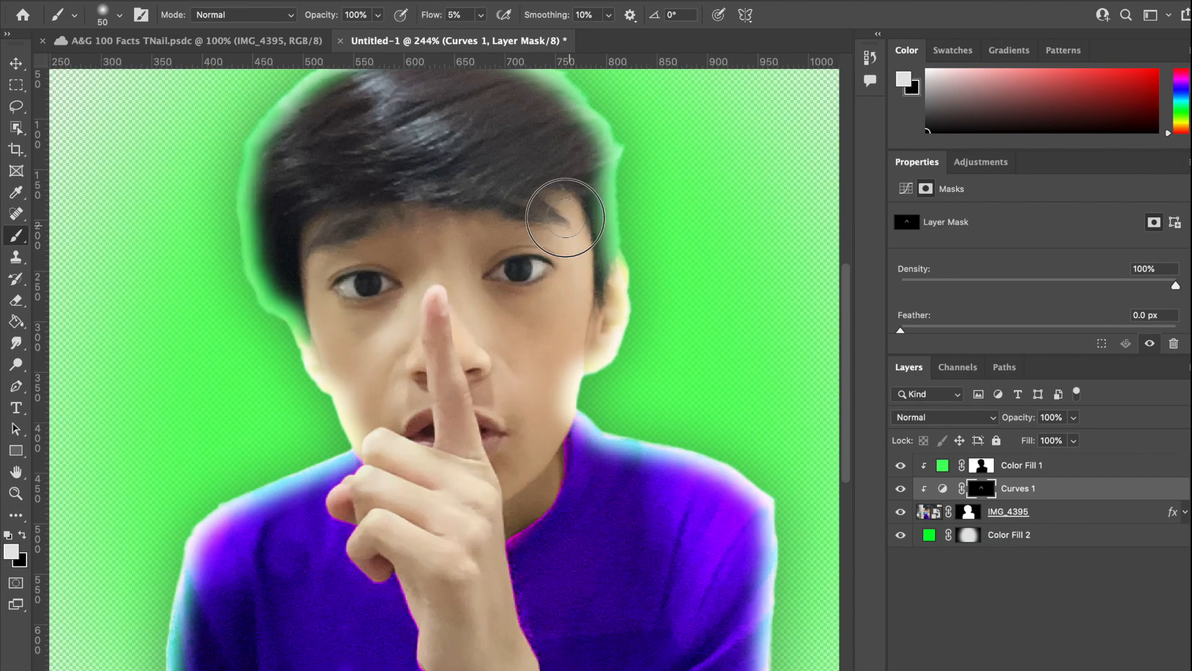
pyautogui.moveTo(577, 213)
pyautogui.mouseDown()
pyautogui.moveTo(567, 205)
pyautogui.moveTo(585, 325)
pyautogui.moveTo(536, 450)
pyautogui.moveTo(546, 436)
pyautogui.moveTo(516, 474)
pyautogui.moveTo(570, 341)
pyautogui.moveTo(588, 256)
pyautogui.mouseUp()
pyautogui.scroll(-1, 456, 383)
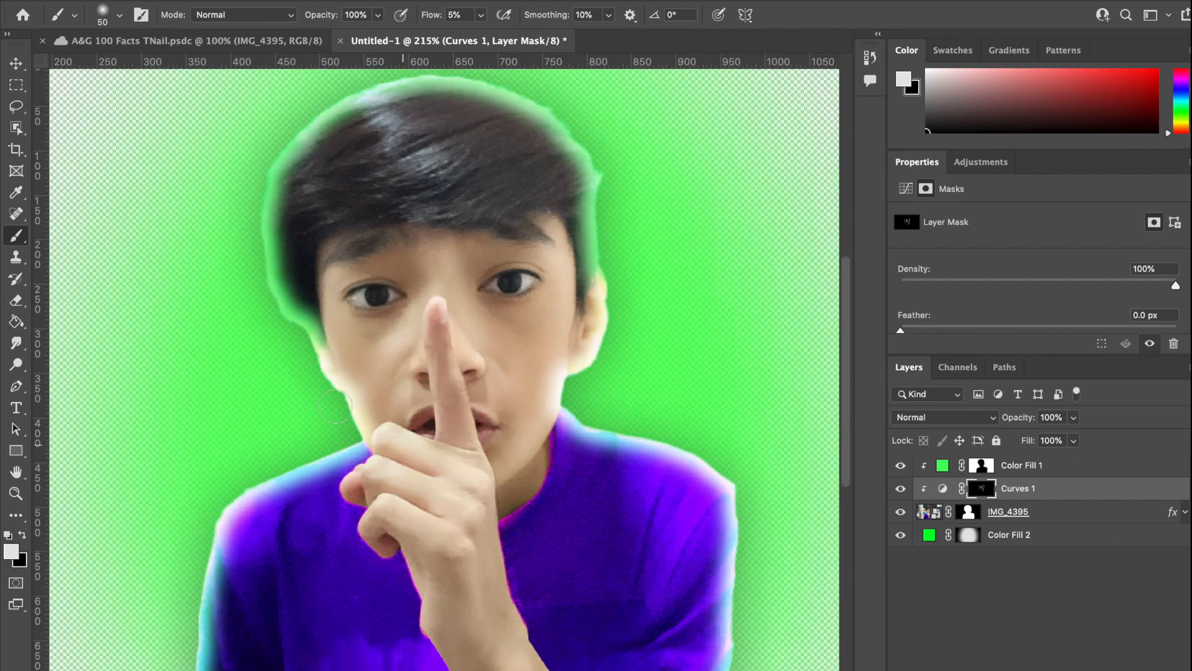
# Toggle the Curves 1 layer's visibility to compare the face with and without the painted highlights.
pyautogui.scroll(-3, 335, 406)
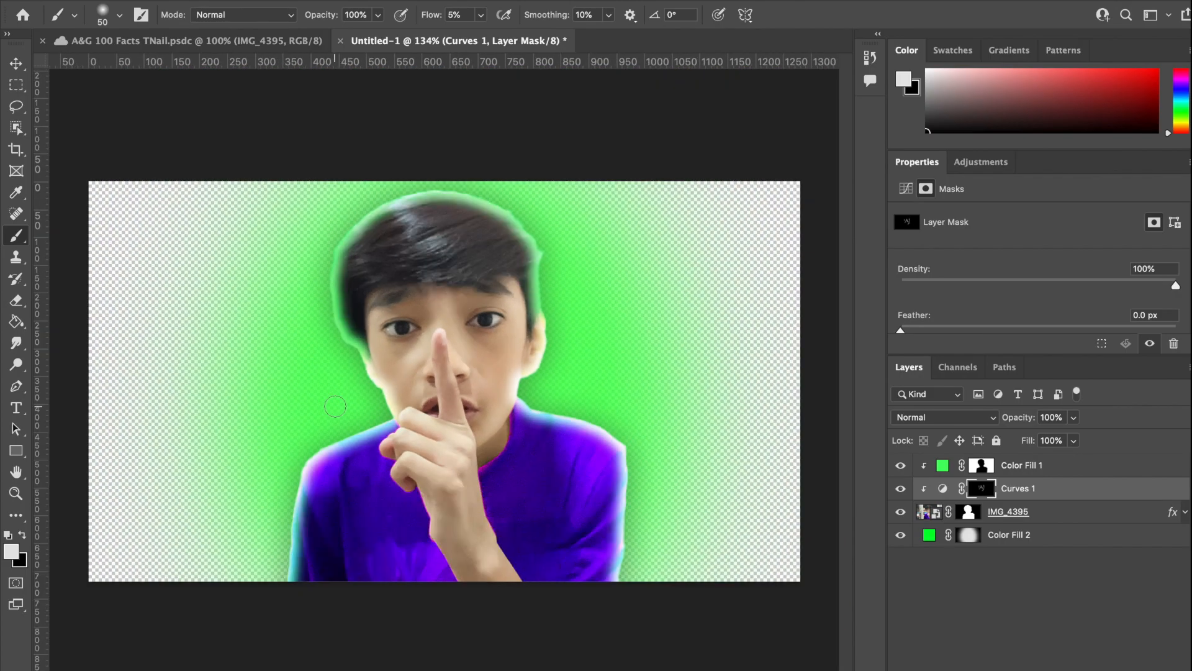
pyautogui.click(897, 489)
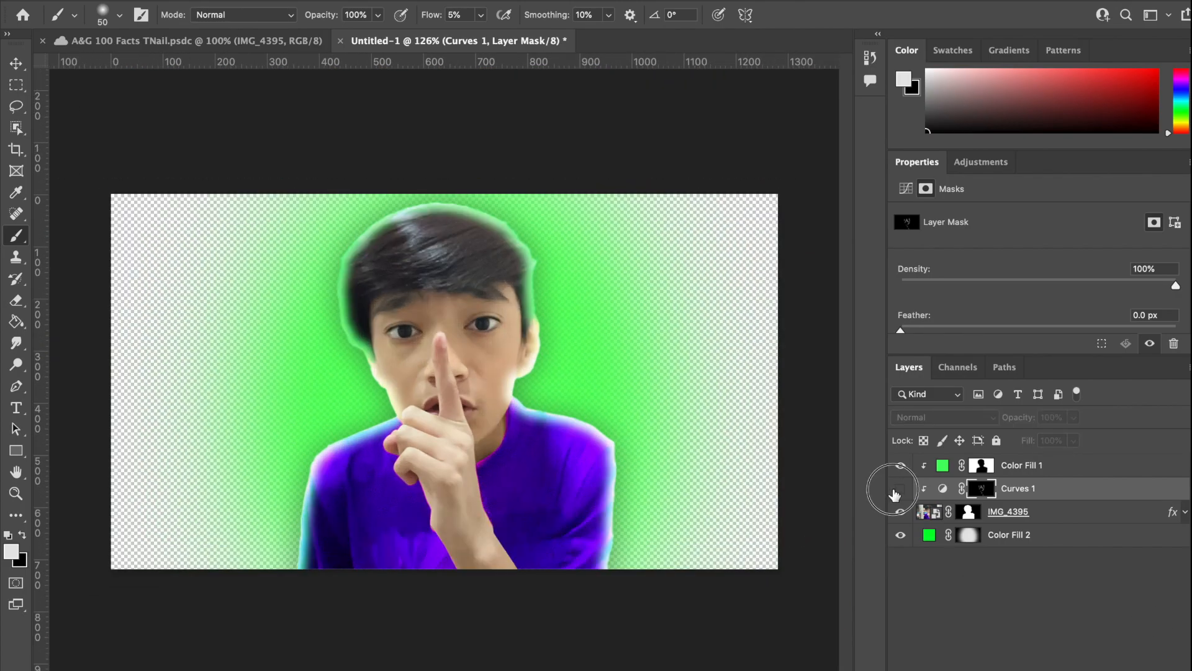
pyautogui.scroll(2, 408, 340)
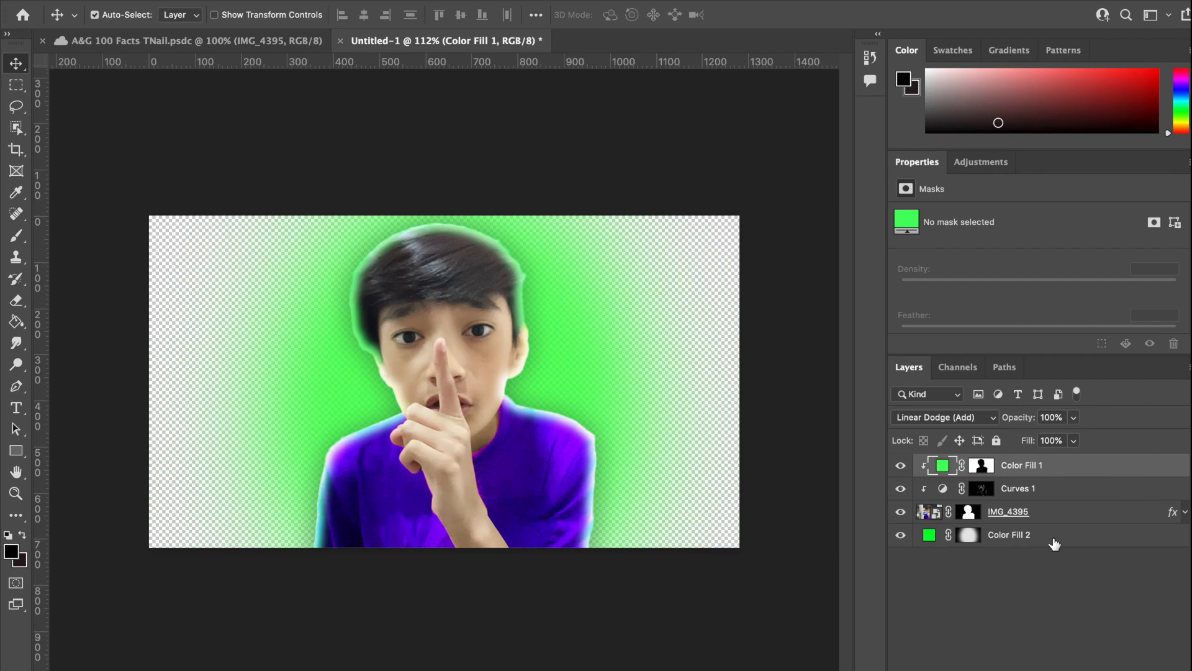
# Duplicate all four layers from Color Fill 1 to Color Fill 2 and convert the copies into one smart object.
pyautogui.keyDown('shift'); pyautogui.click(1054, 540); pyautogui.keyUp('shift')
pyautogui.press('super+j')
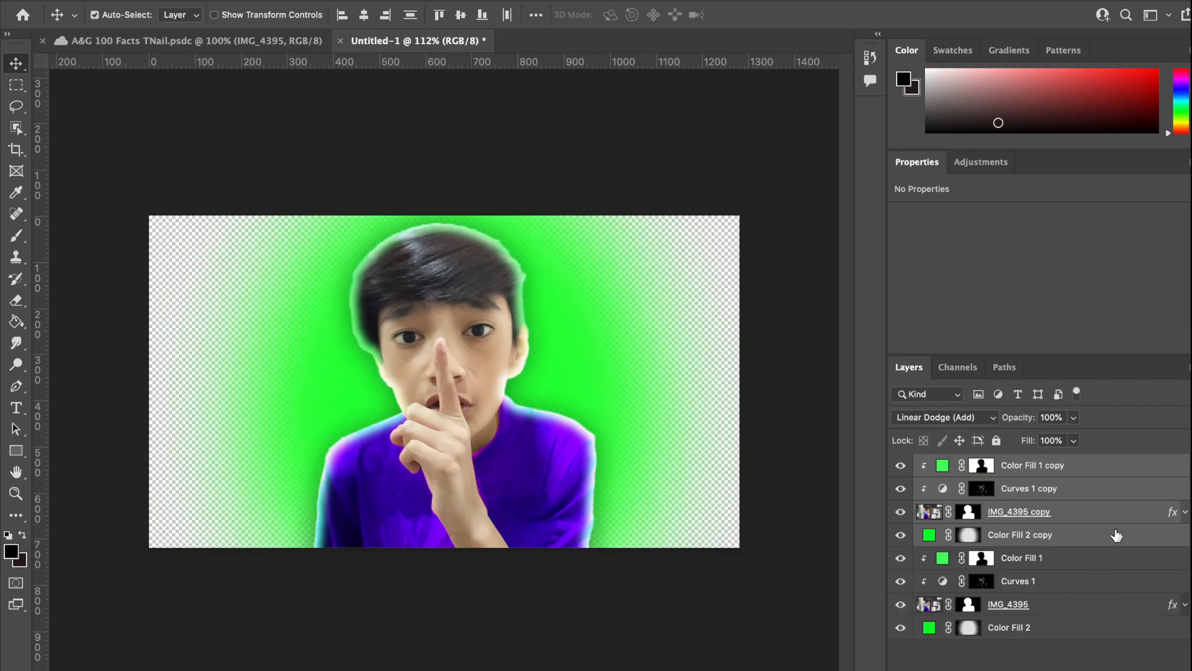
pyautogui.rightClick(1112, 532)
pyautogui.click(954, 525)
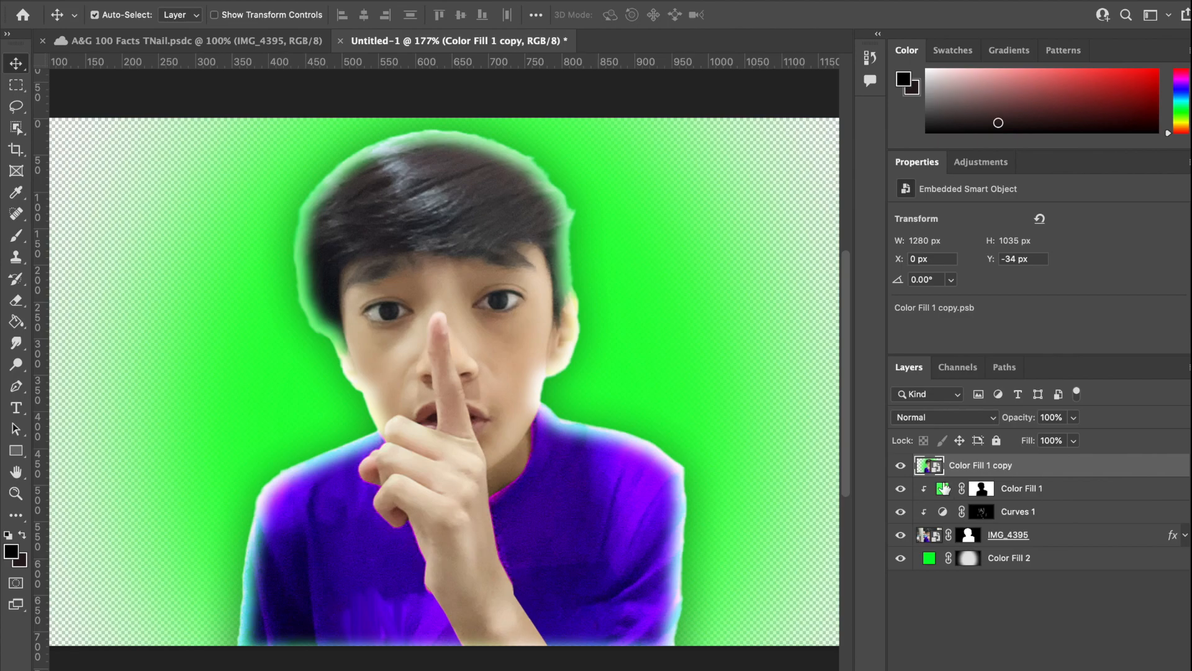
# Start a Camera Raw Filter on the smart object with Exposure +0.15, Contrast +10, Vibrance +10 and Saturation +15.
pyautogui.click(384, 3)
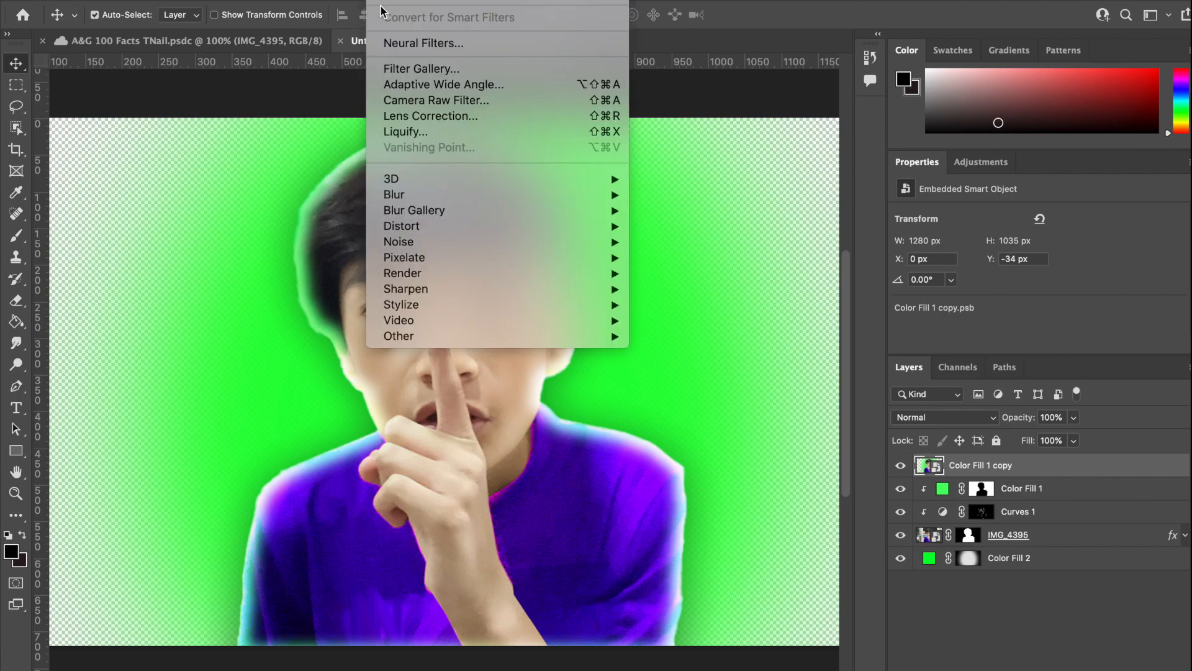
pyautogui.click(384, 100)
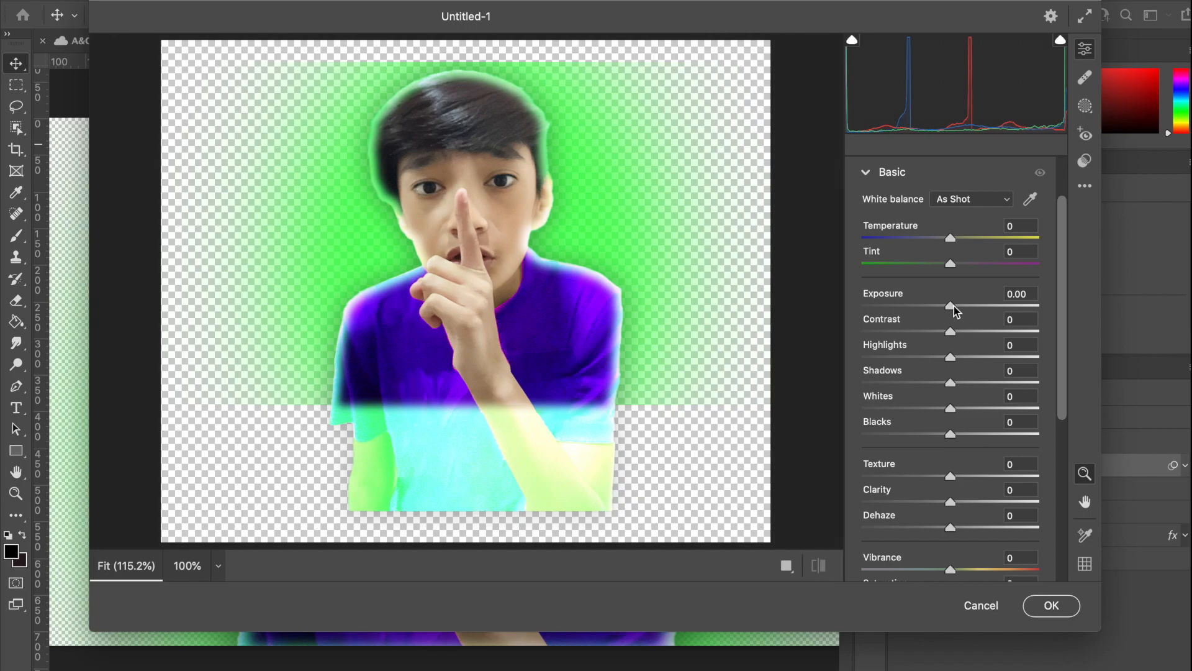
pyautogui.moveTo(952, 306); pyautogui.dragTo(955, 308)
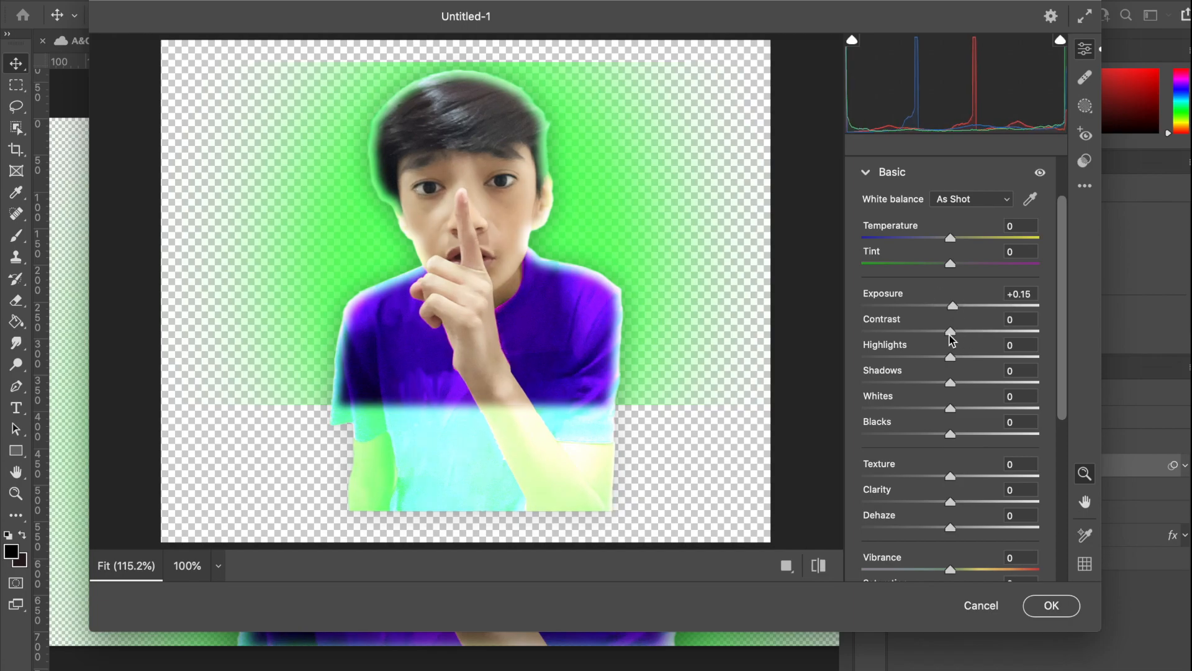
pyautogui.moveTo(946, 336); pyautogui.dragTo(959, 337)
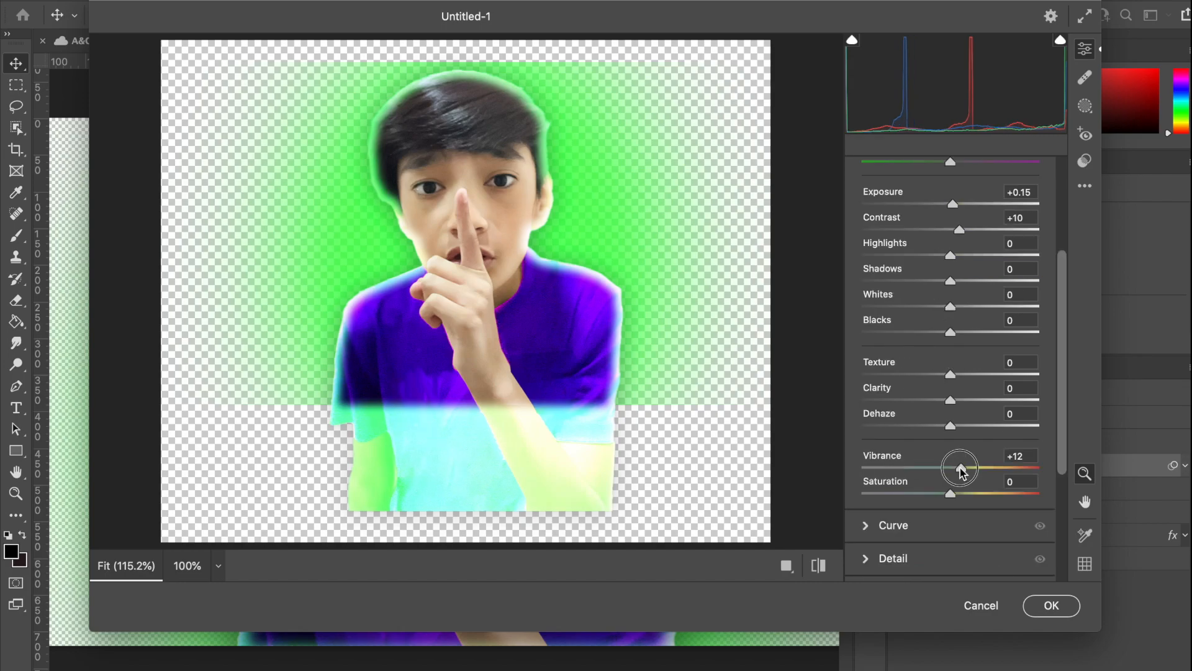
pyautogui.moveTo(960, 467); pyautogui.dragTo(958, 468)
pyautogui.moveTo(957, 468); pyautogui.dragTo(959, 467)
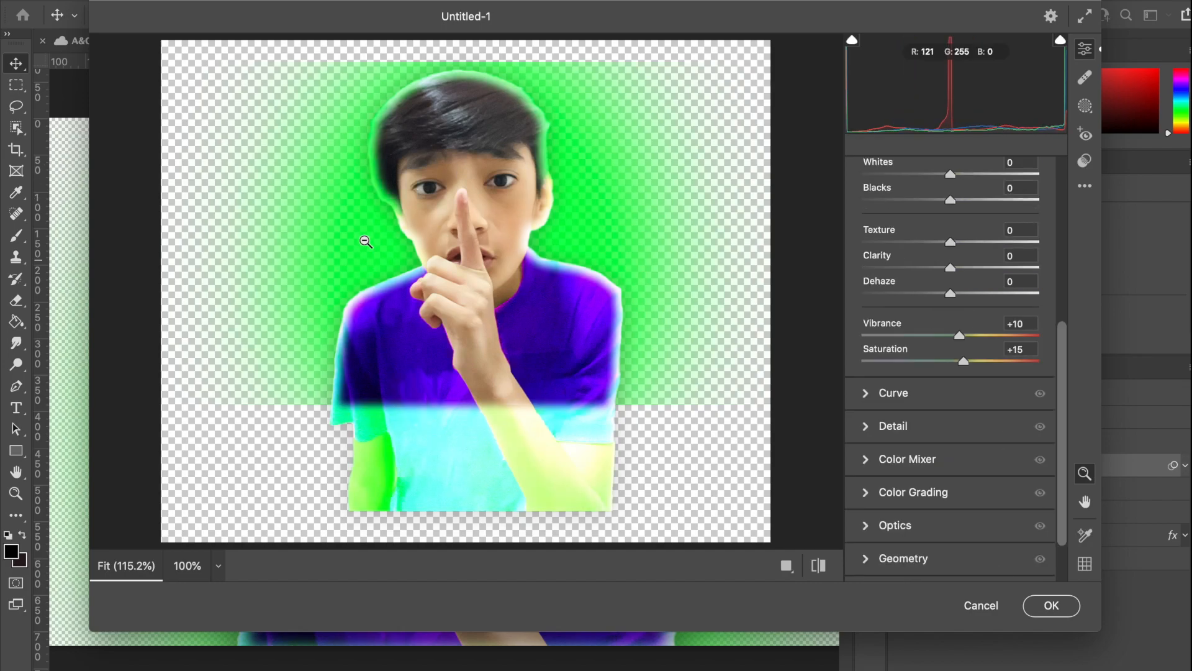
# Add noise reduction in the Camera Raw details and raise the middle of the parametric tone curve slightly.
pyautogui.click(866, 427)
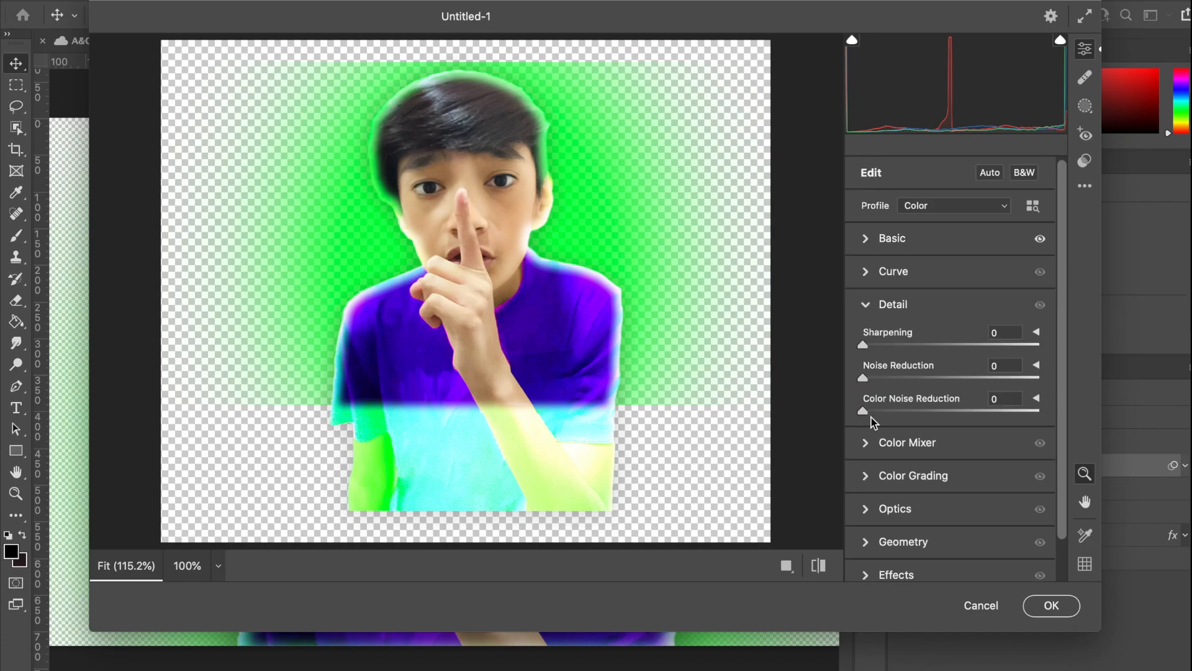
pyautogui.click(901, 378)
pyautogui.click(386, 180)
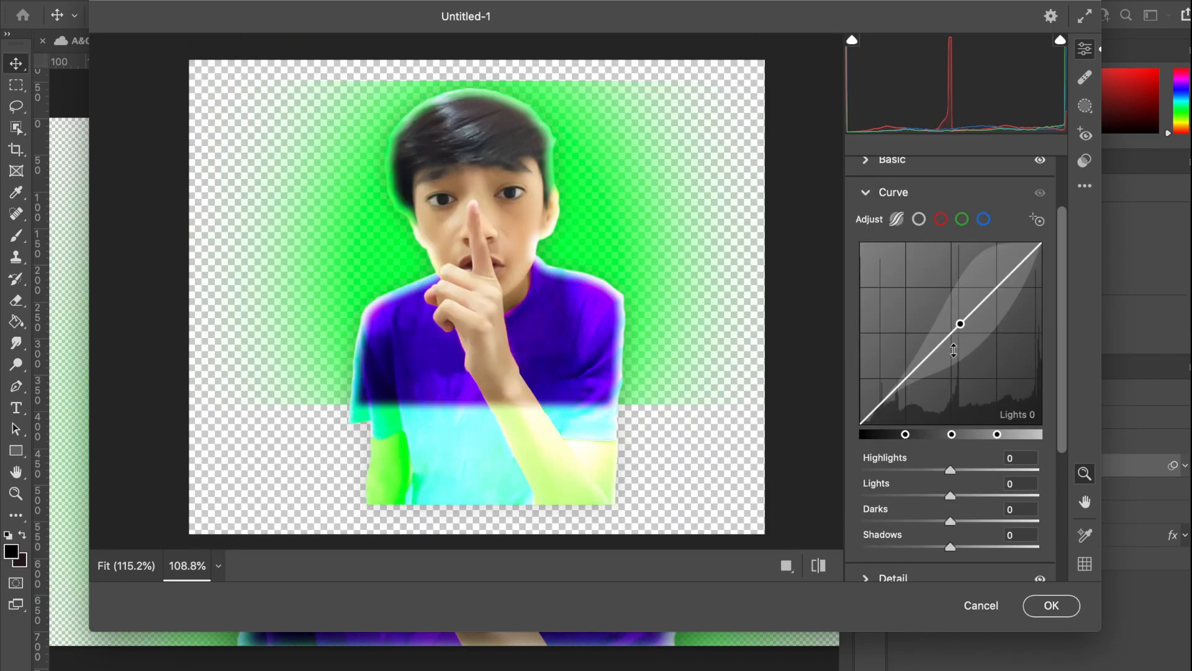
pyautogui.moveTo(954, 351); pyautogui.dragTo(952, 341)
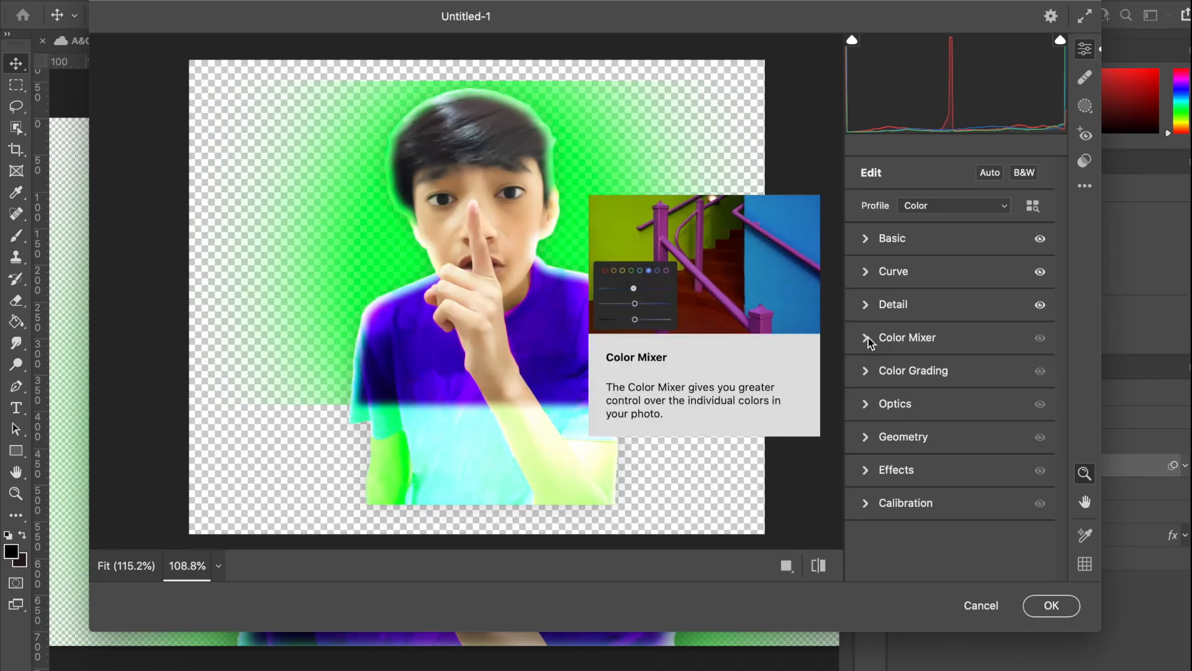
# Set Color Mixer saturation to Oranges +25, Yellows +30, Blues +18 and Purples +15, compare with the default settings, and apply the filter.
pyautogui.click(868, 337)
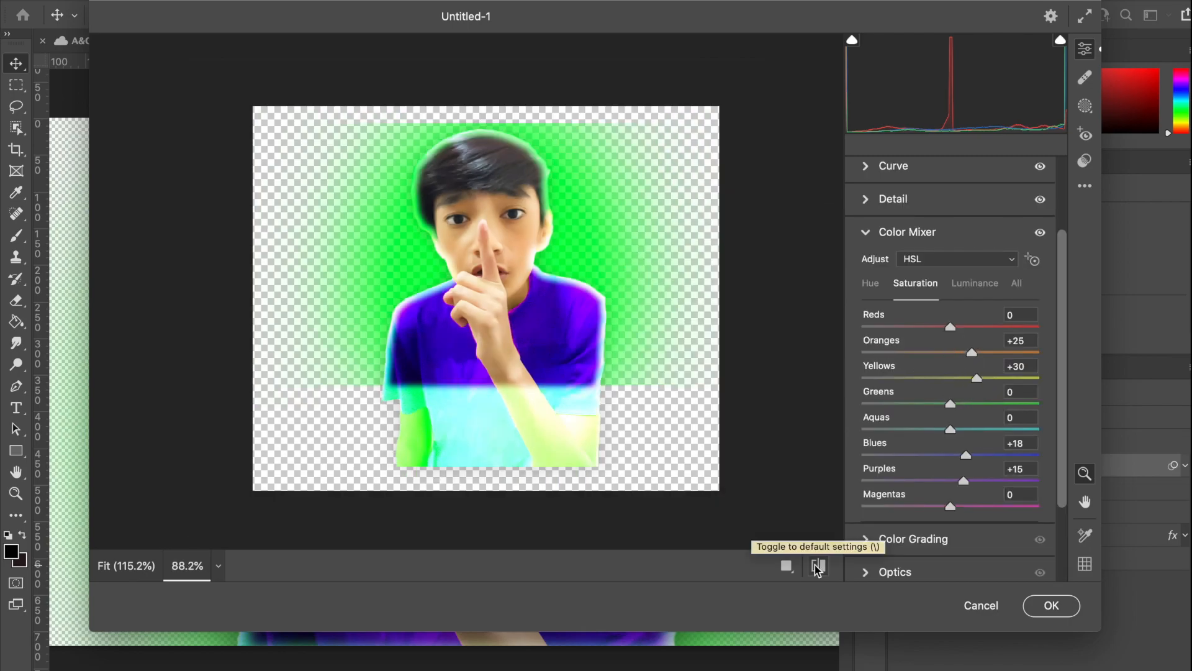
pyautogui.click(815, 565)
pyautogui.click(815, 564)
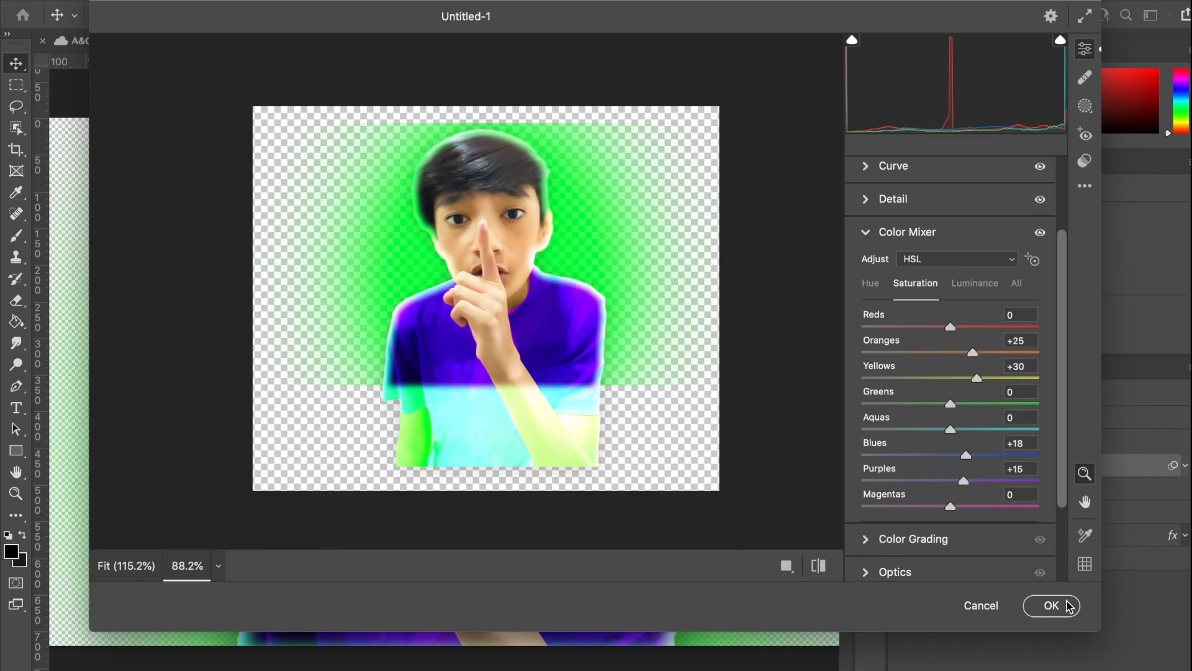
pyautogui.click(1040, 616)
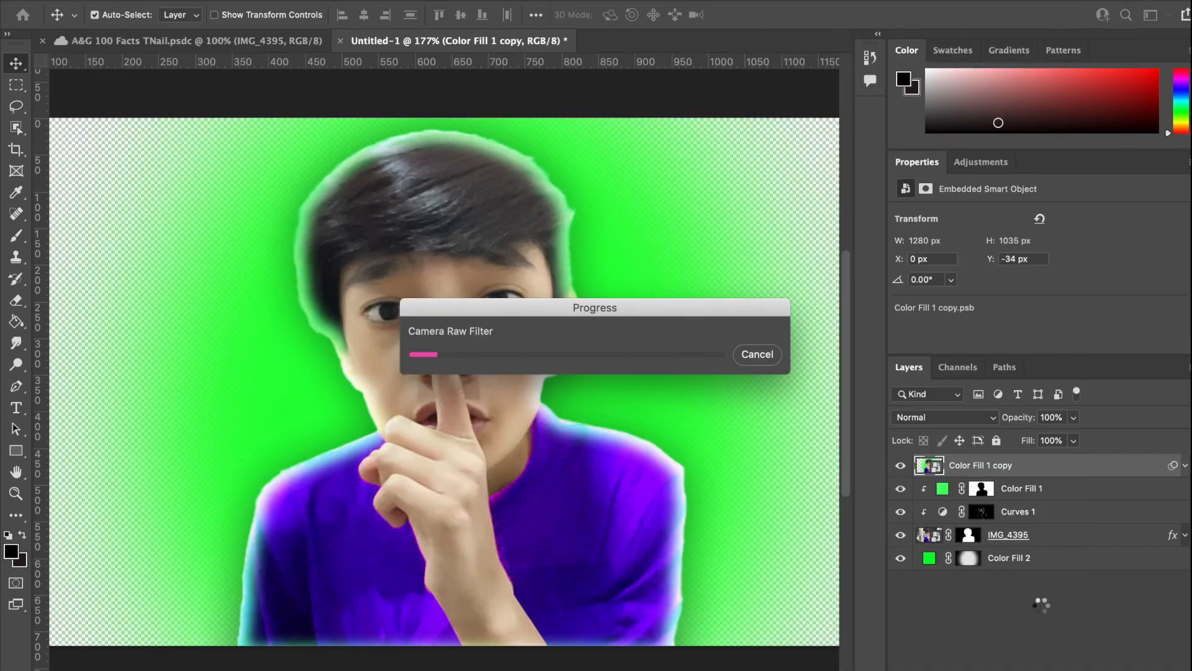